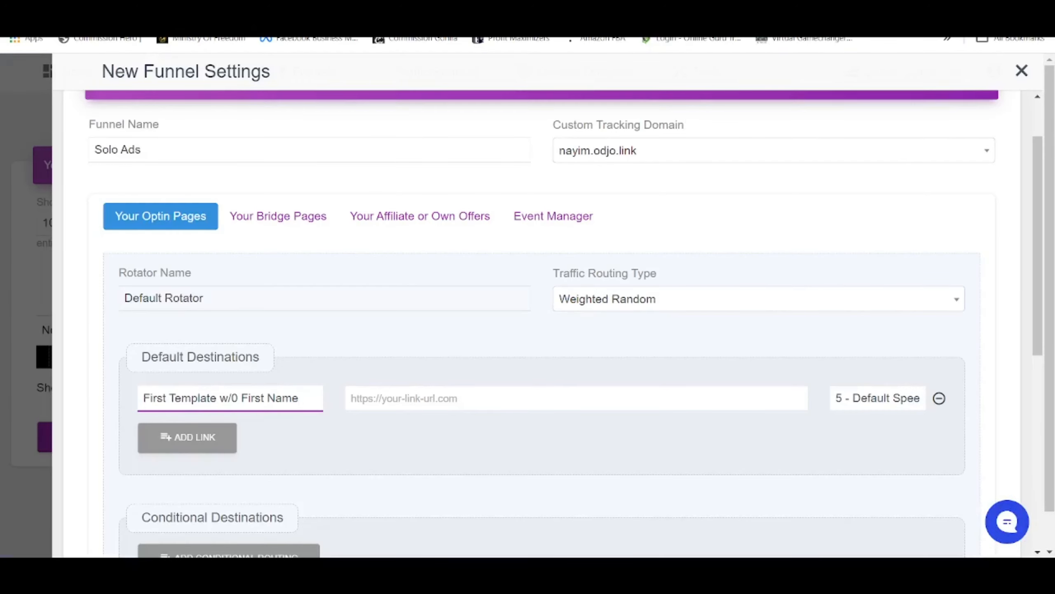
Set the First Template w/0 First Name destination's URL to its published landing page address and save the Solo Ads funnel.
key(Tab)
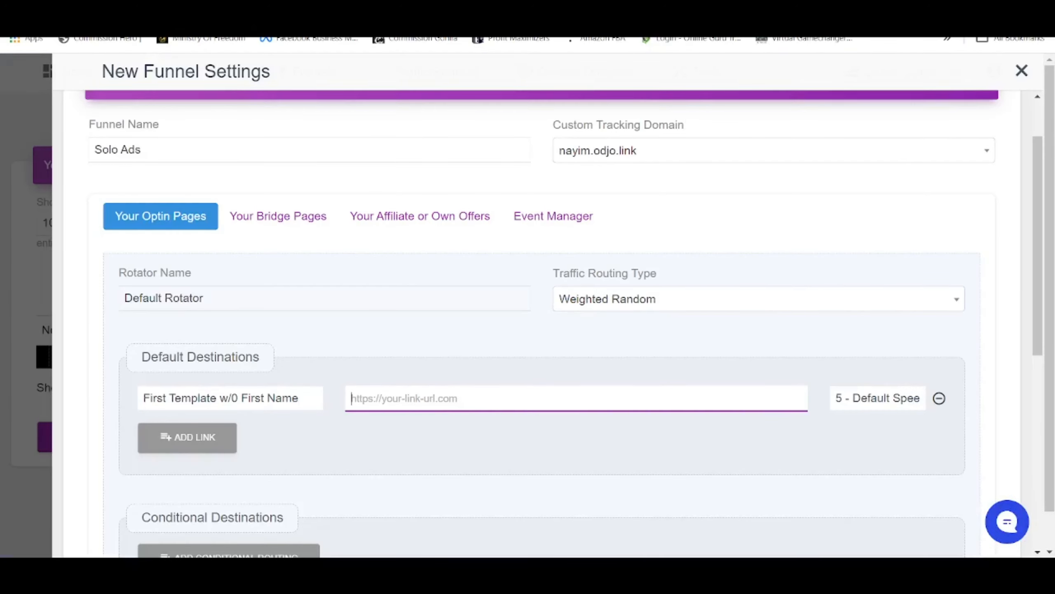
text(https://muhammadahmed502.lpages.co/first-template-wo-first-name/)
scroll(553, 439, down, 10)
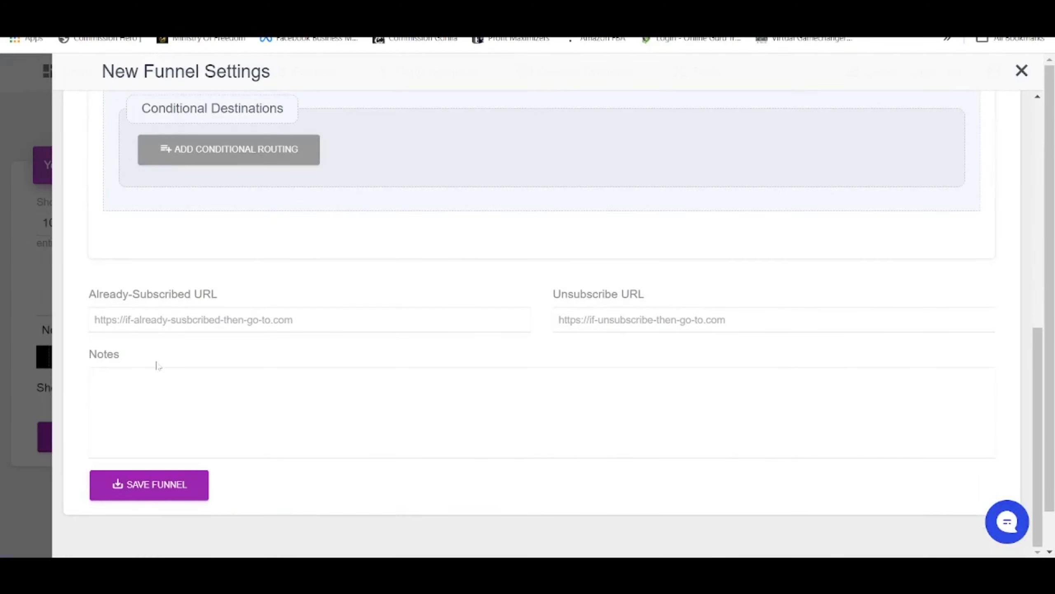
click(156, 499)
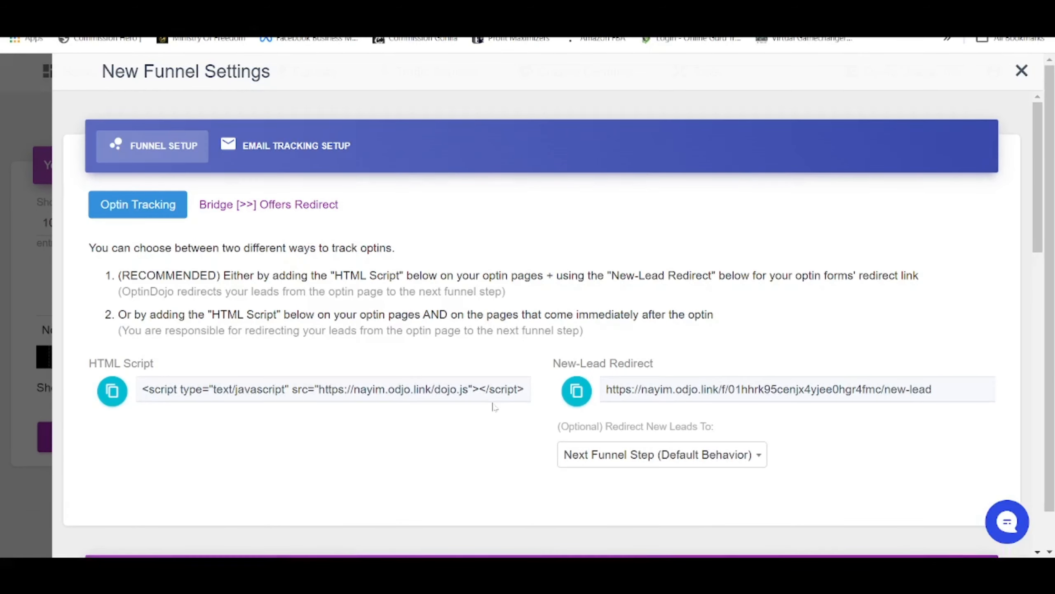
Copy OptinDojo's optin tracking HTML script into the head section tracking code of the Leadpages landing page.
scroll(495, 405, down, 2)
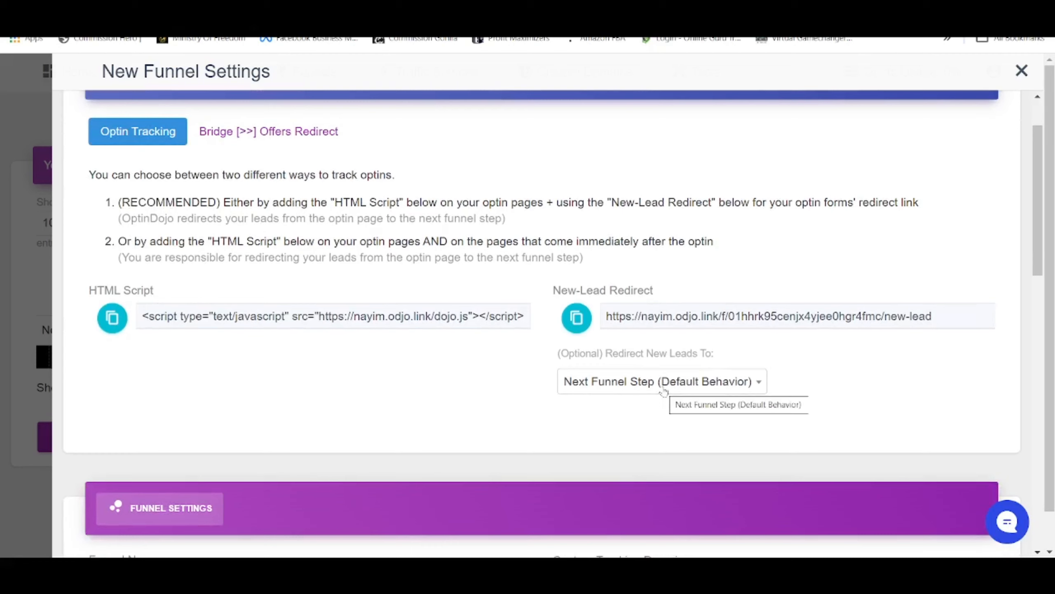
click(112, 318)
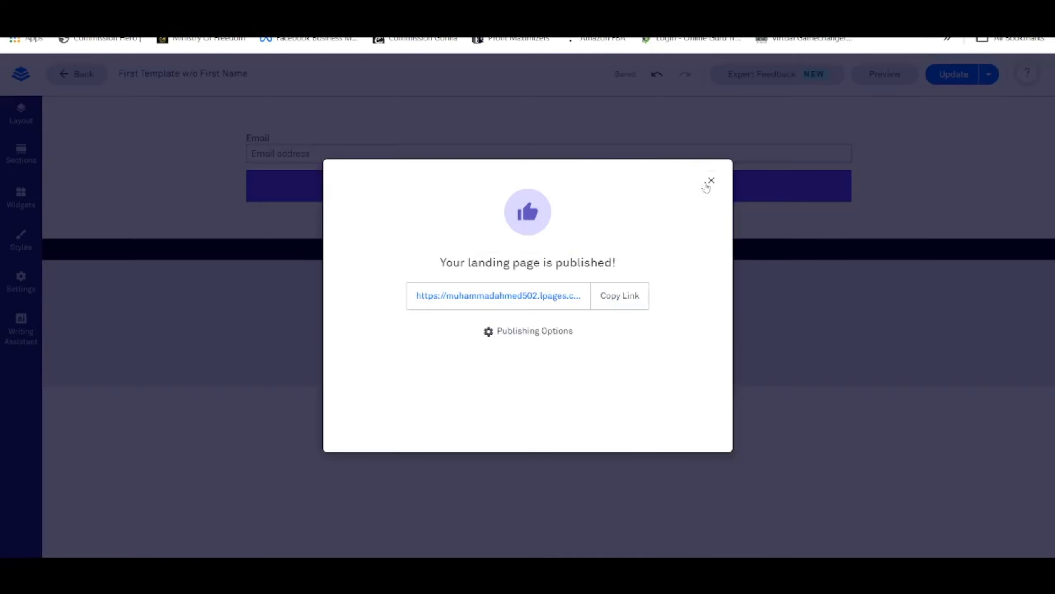
click(710, 180)
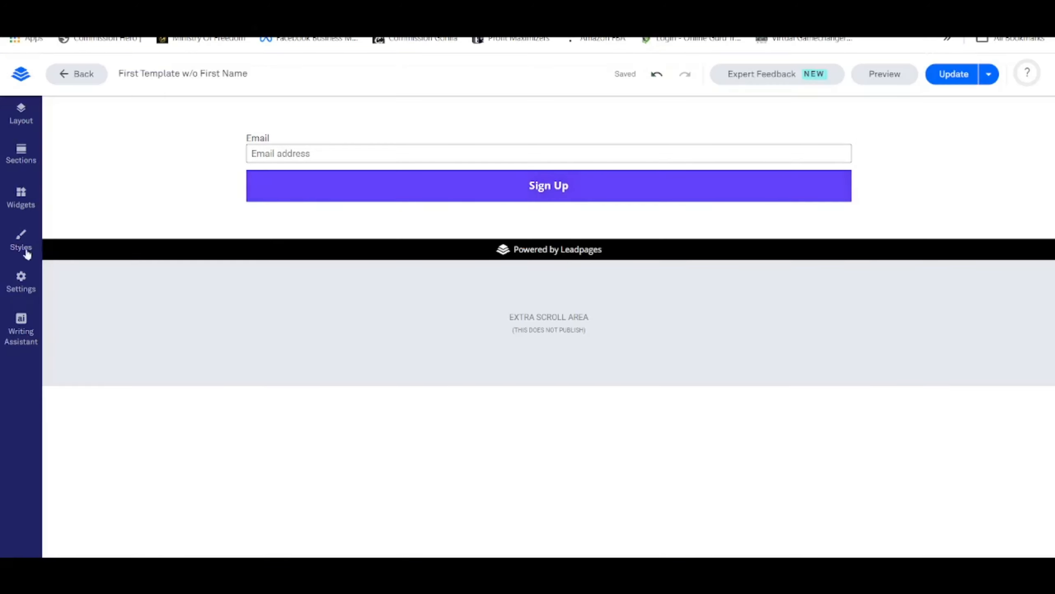
click(21, 283)
click(128, 160)
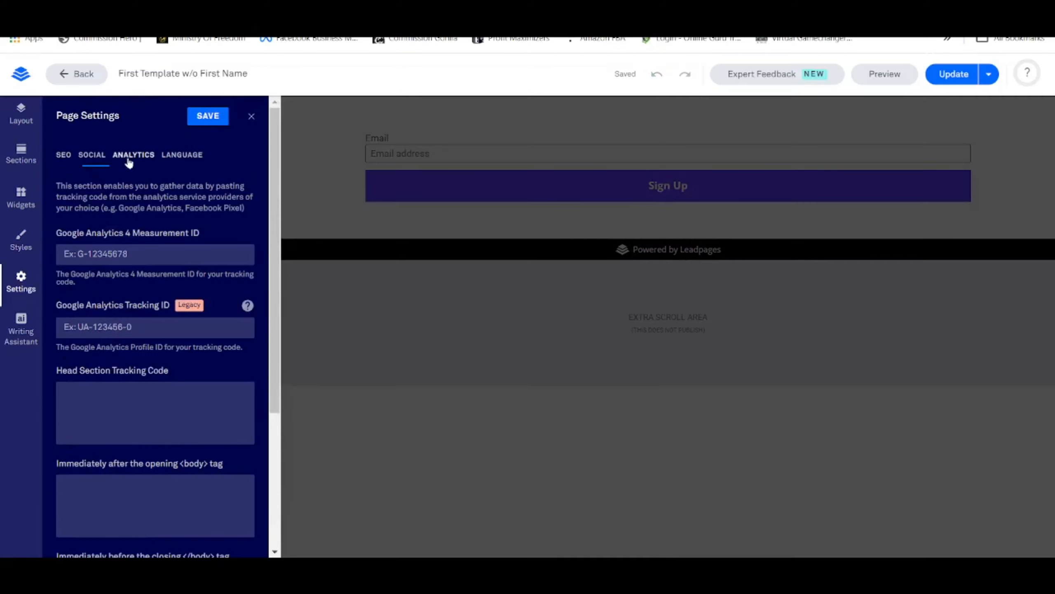
click(139, 384)
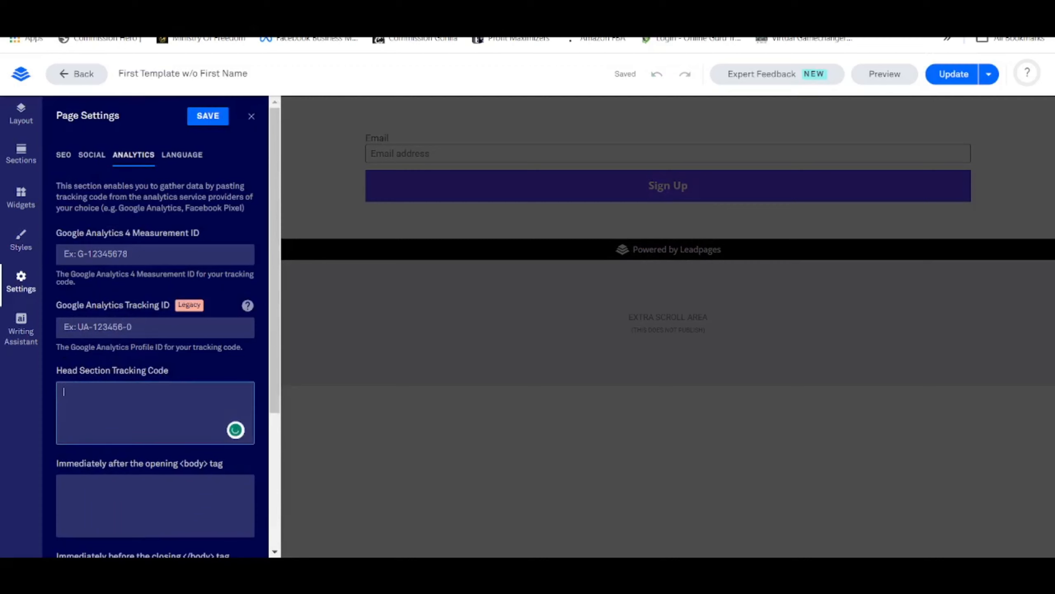
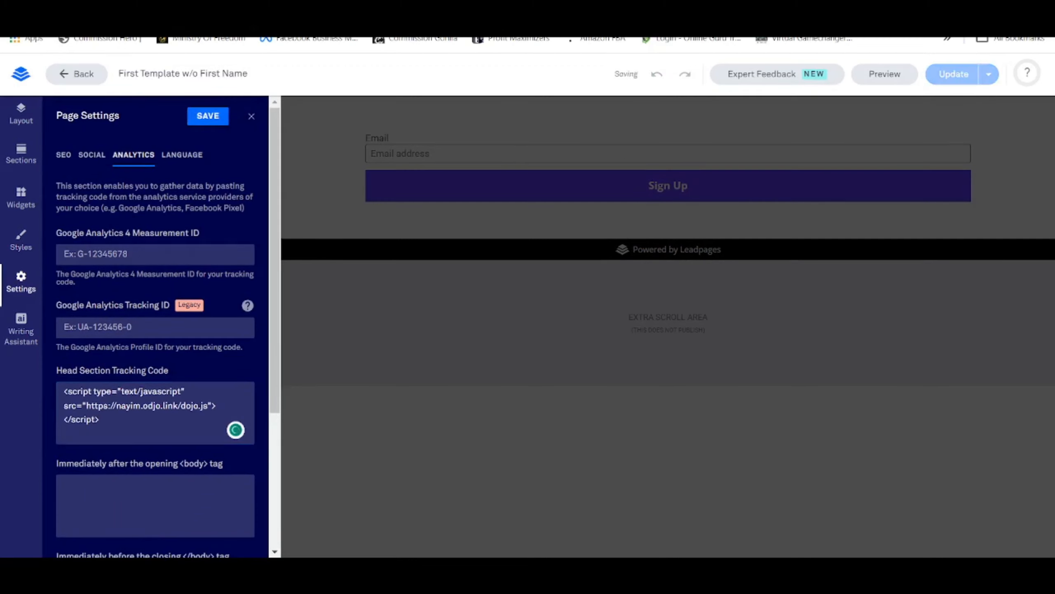
Set the Sign Up form to send visitors to OptinDojo's New-Lead Redirect link as an external URL, and update the published page.
click(760, 4)
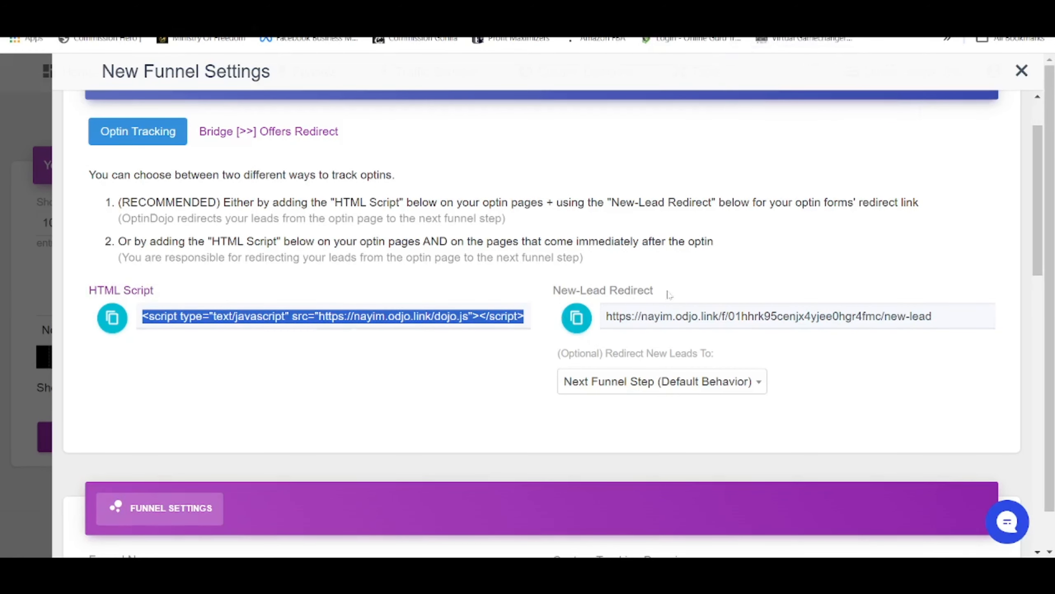
click(582, 321)
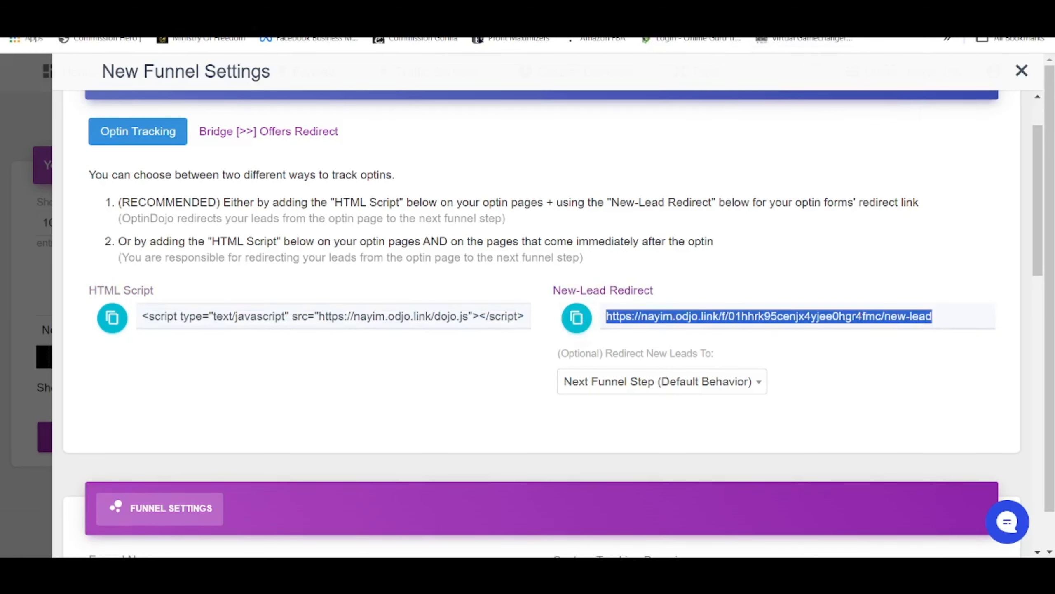
click(739, 4)
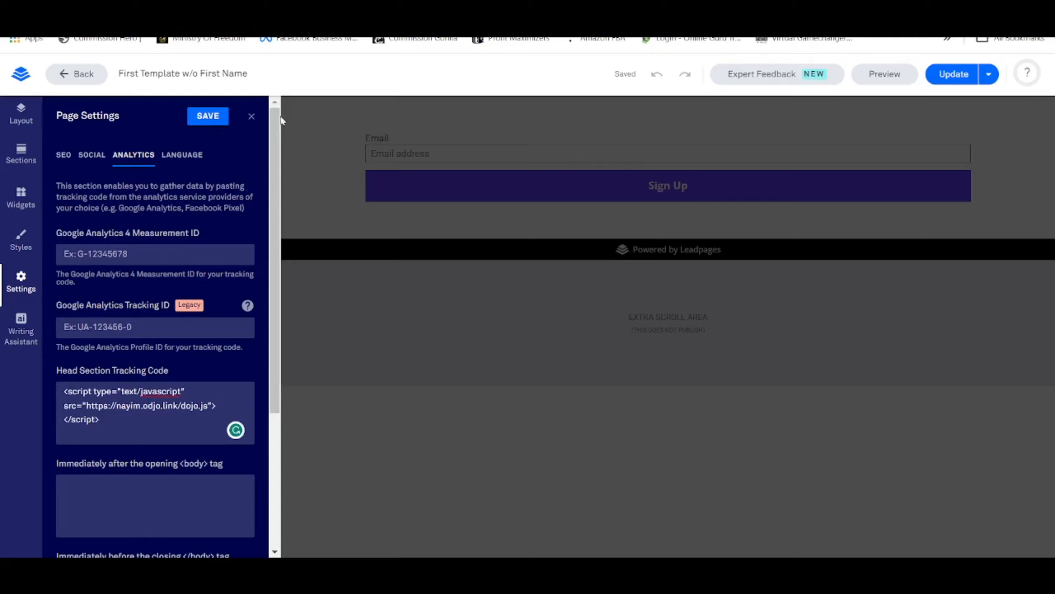
click(251, 117)
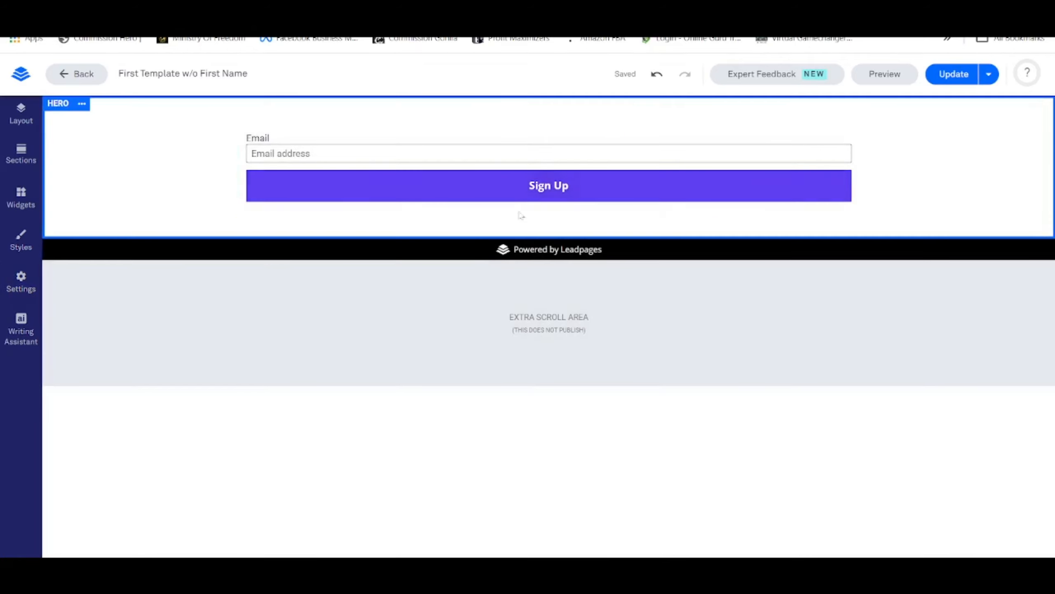
click(829, 185)
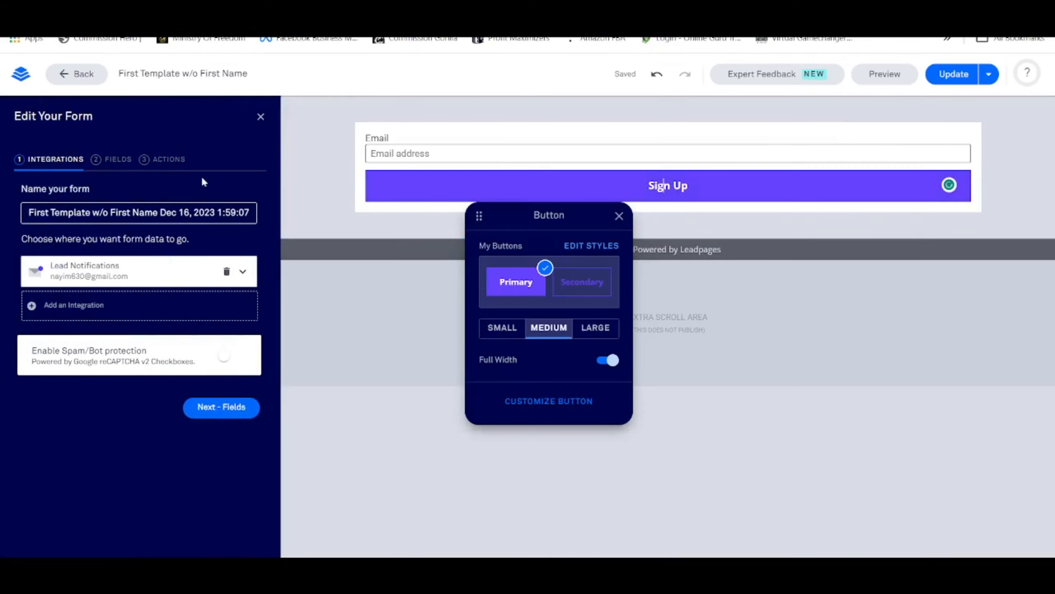
click(180, 160)
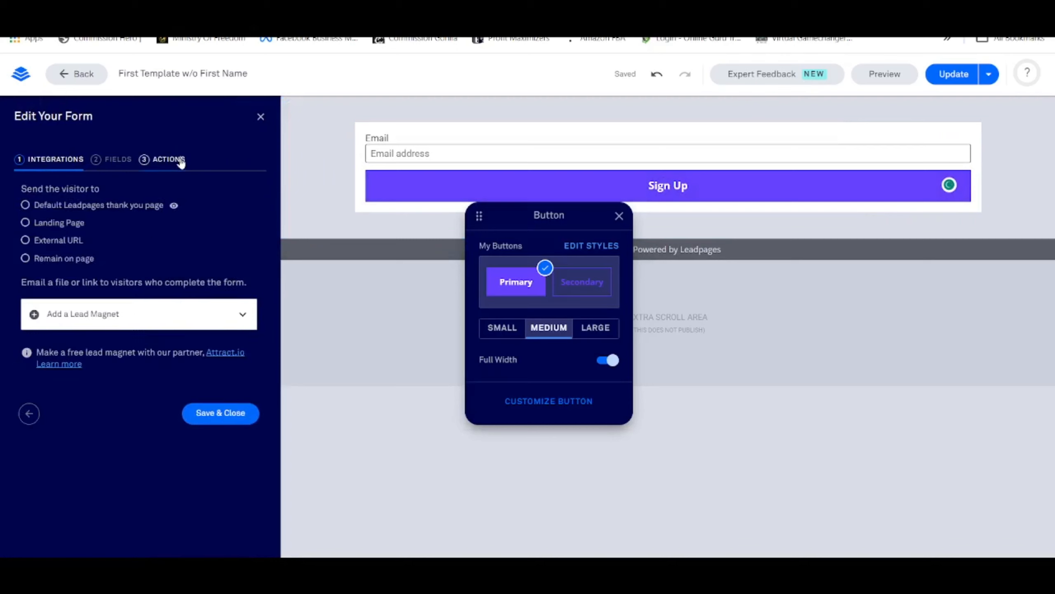
click(25, 240)
key(ctrl+v)
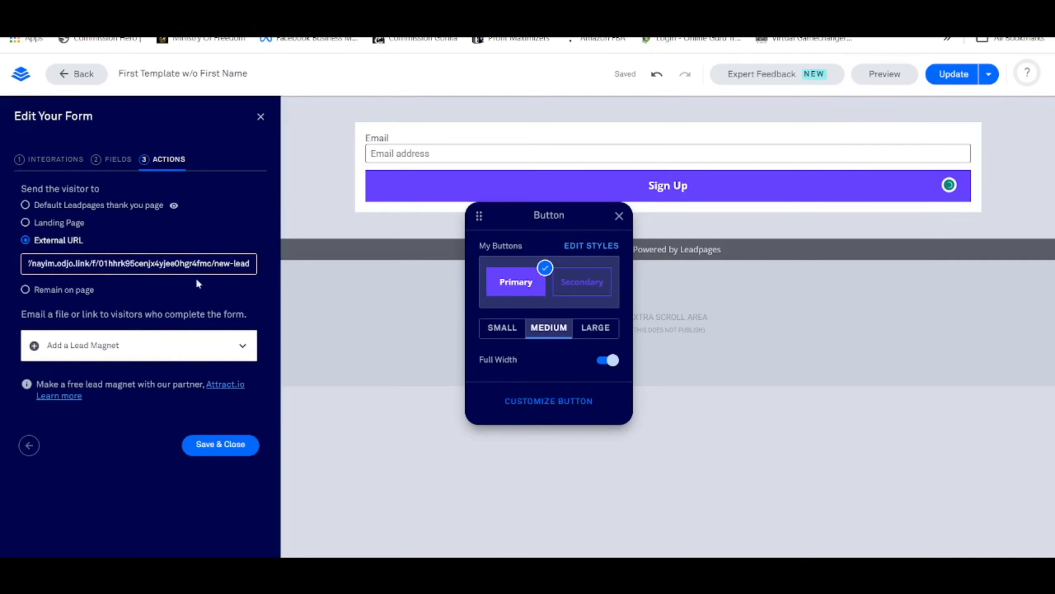
click(223, 444)
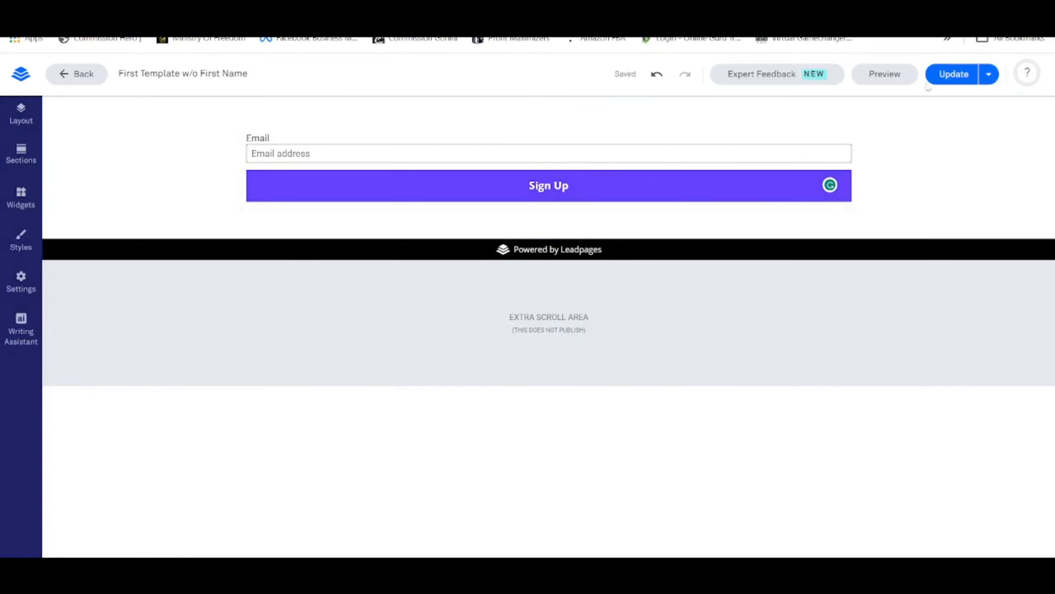
click(939, 75)
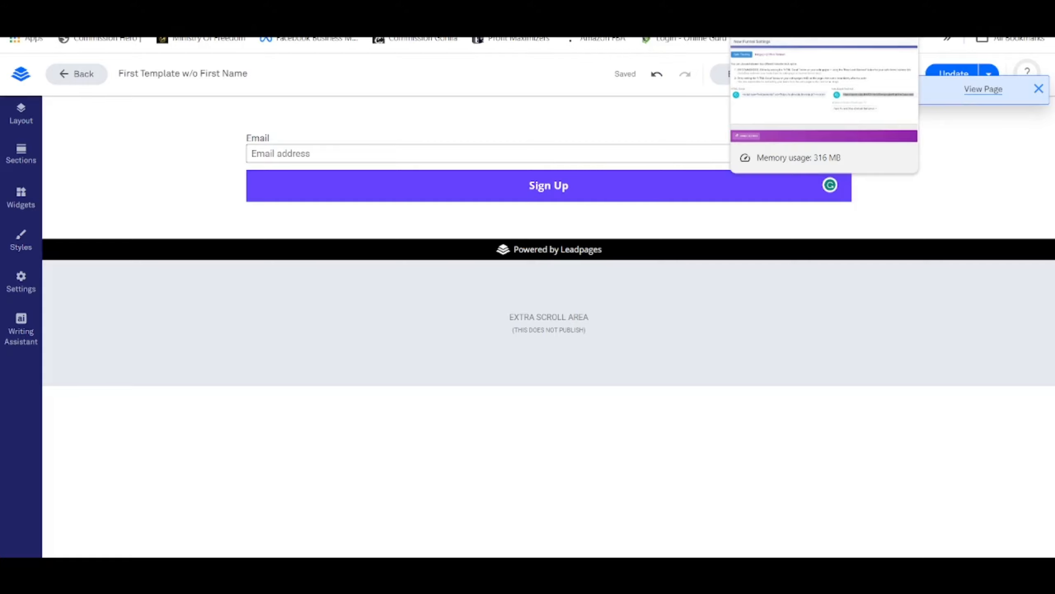
Back in OptinDojo, add a default destination link named RPM 3.0 to the funnel's affiliate offers.
click(773, 4)
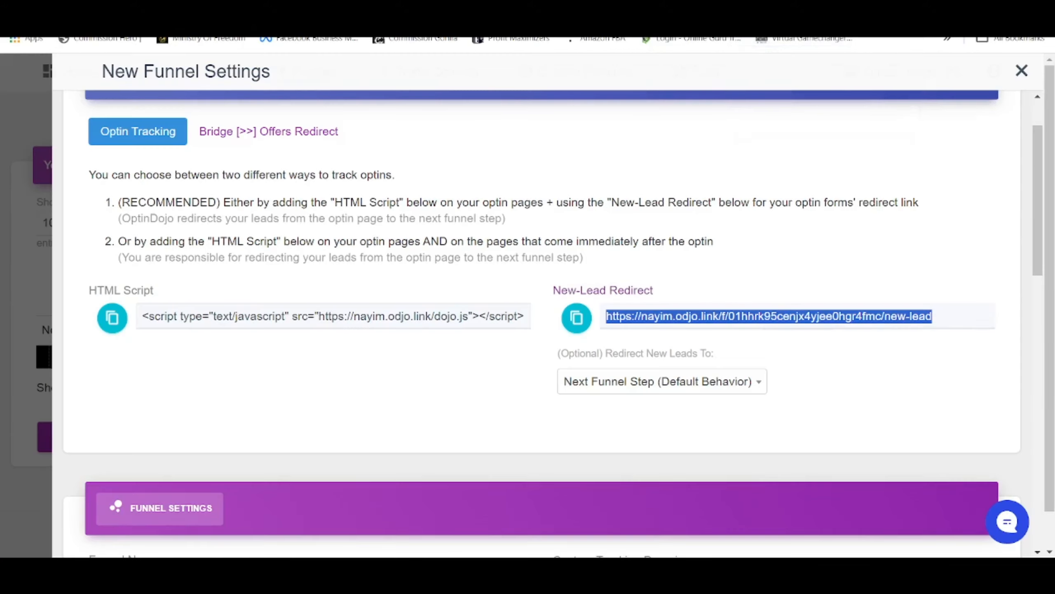
scroll(388, 275, down, 10)
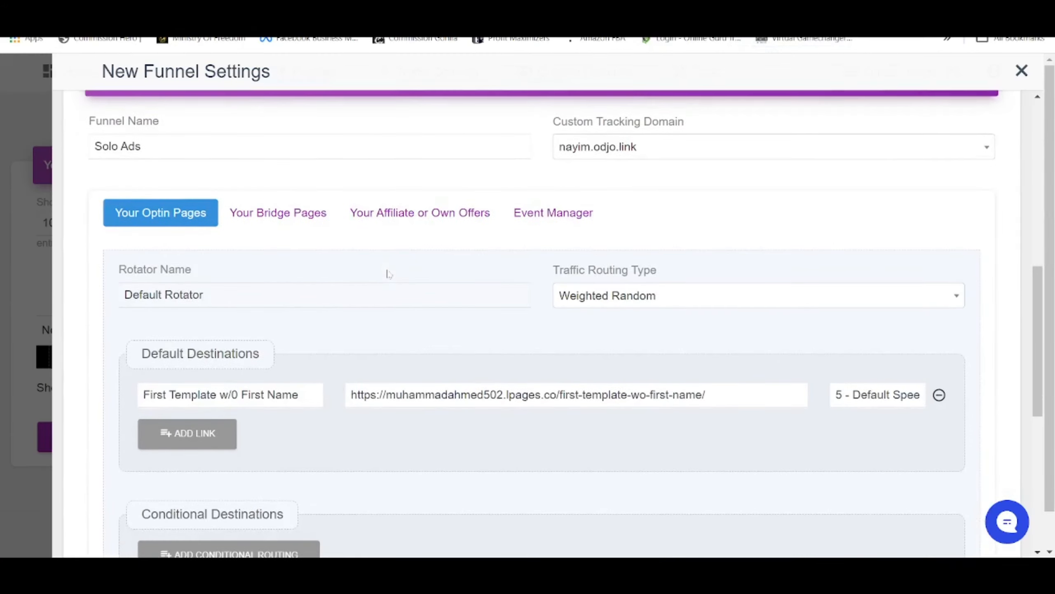
click(431, 217)
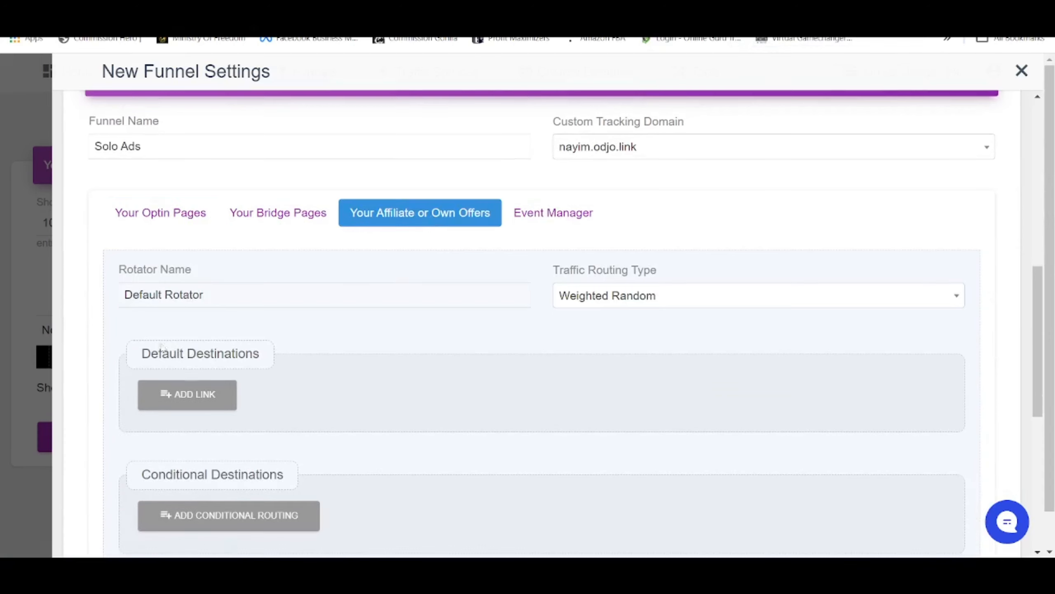
click(199, 403)
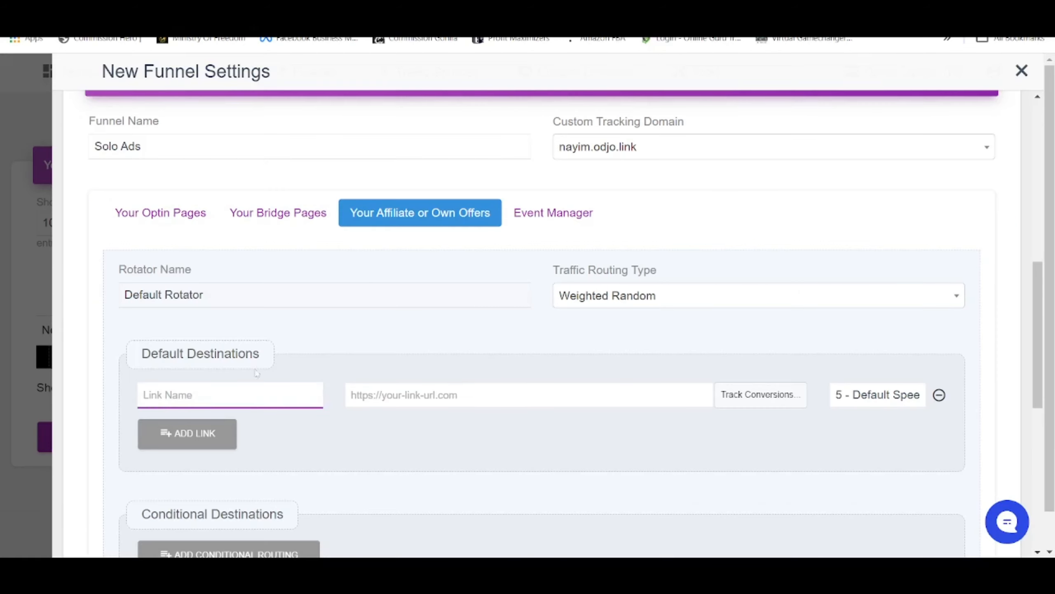
text(RPM 3.0)
key(Tab)
Copy the default affiliate link for RPM 3.0 from WarriorPlus and use it as the RPM 3.0 destination URL in OptinDojo.
key(ctrl+Tab)
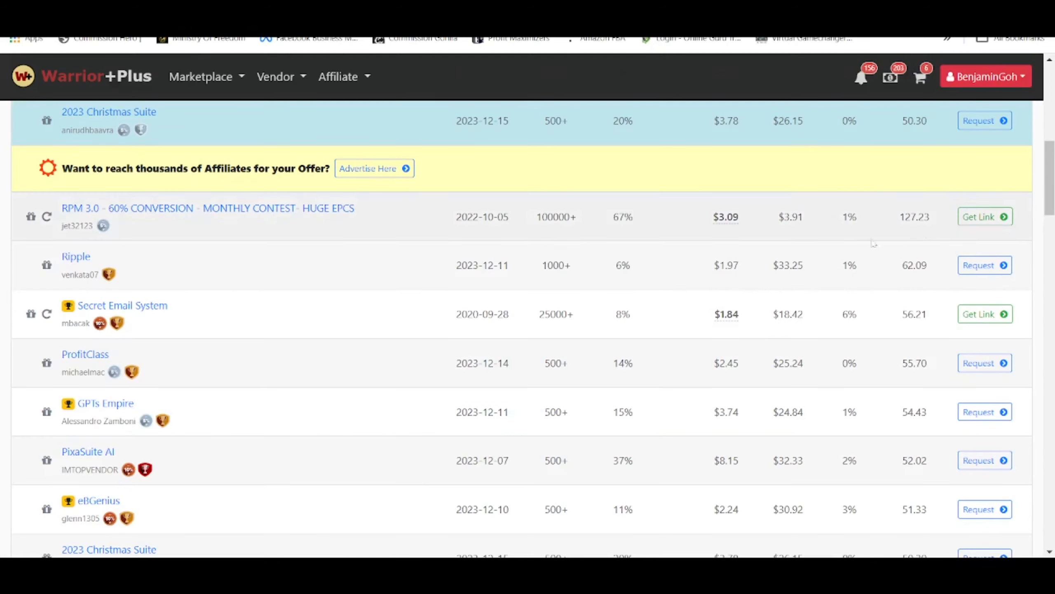
click(965, 221)
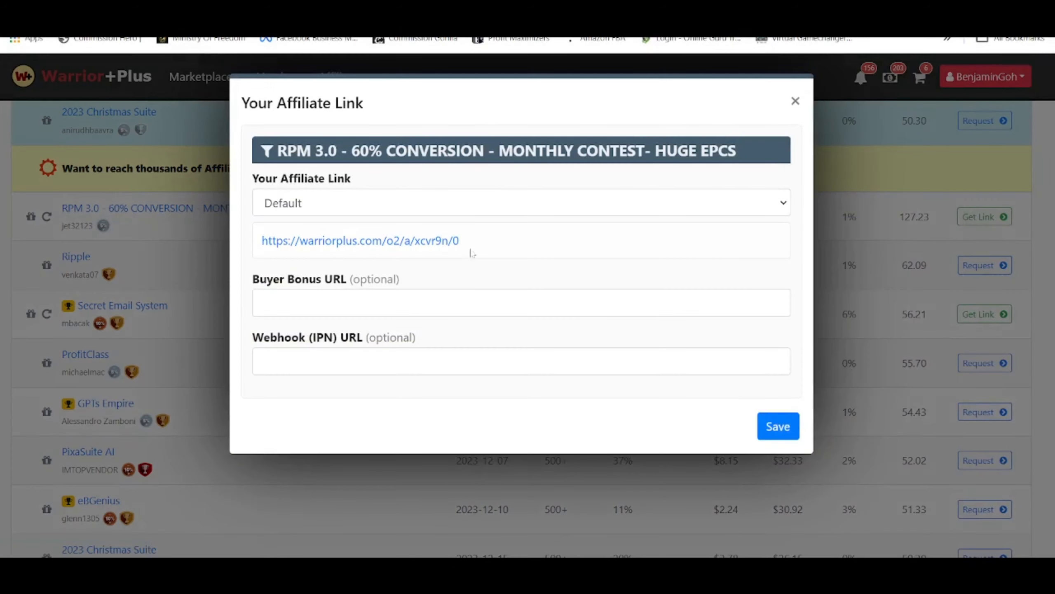
drag(480, 244, 200, 249)
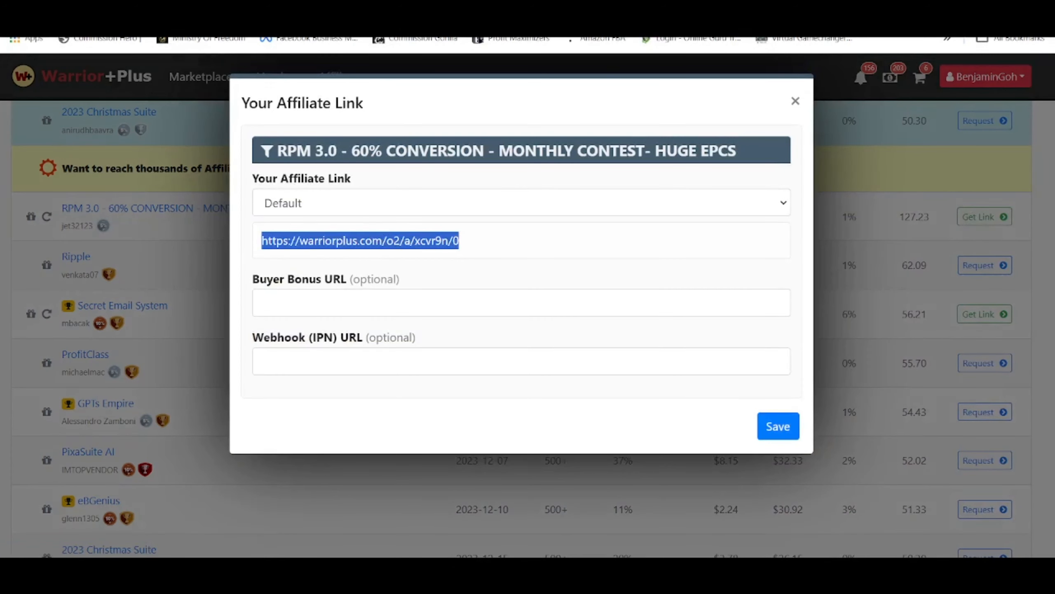
key(ctrl+shift+Tab)
key(ctrl+v)
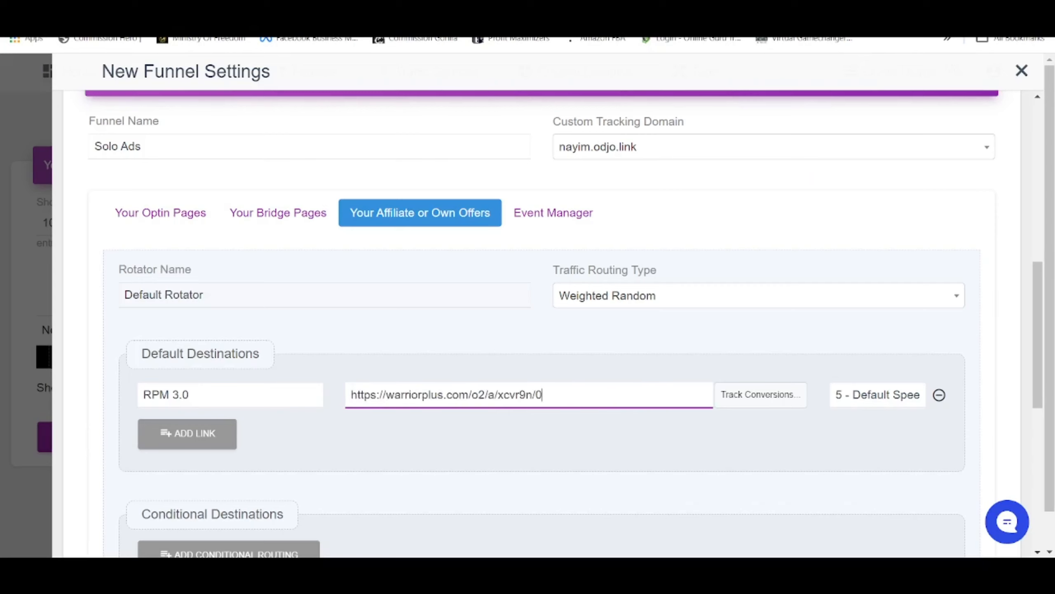
Set up conversion tracking for the RPM 3.0 link with WarriorPlus as the affiliate network.
click(750, 398)
scroll(750, 398, down, 3)
click(556, 313)
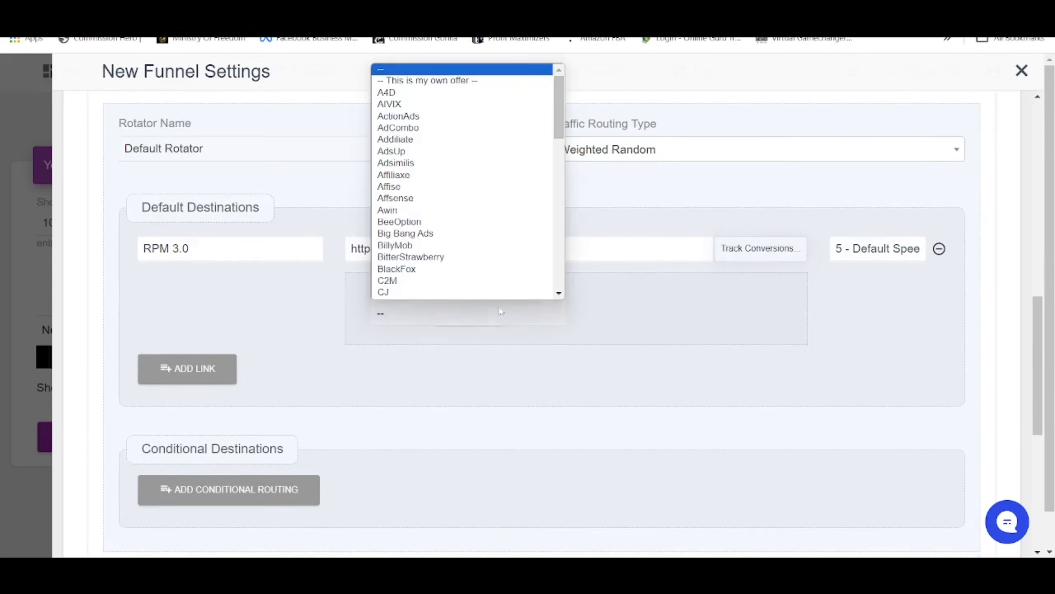
drag(559, 104, 559, 249)
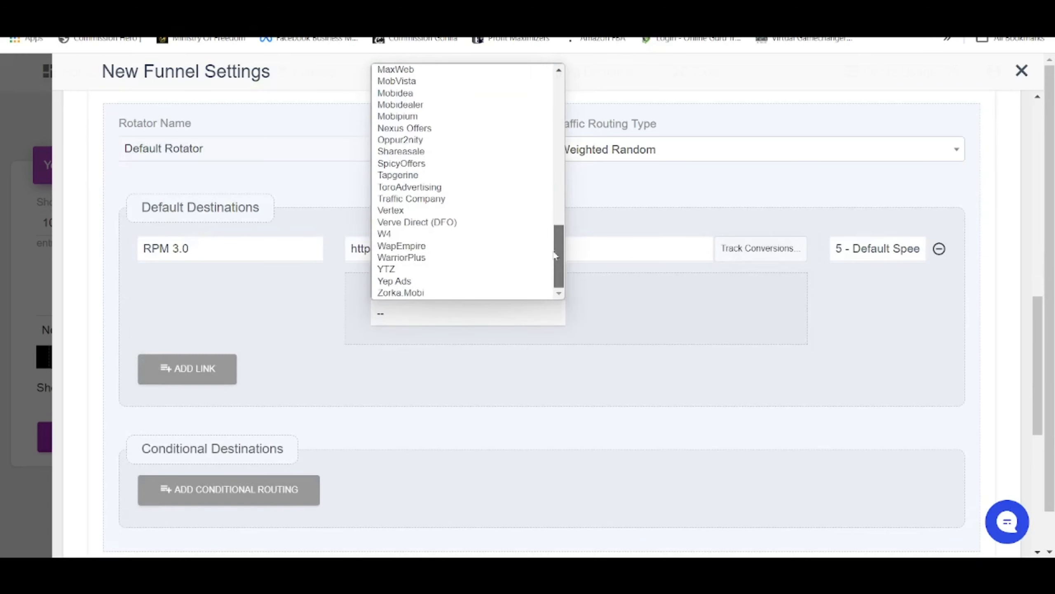
click(442, 259)
click(391, 402)
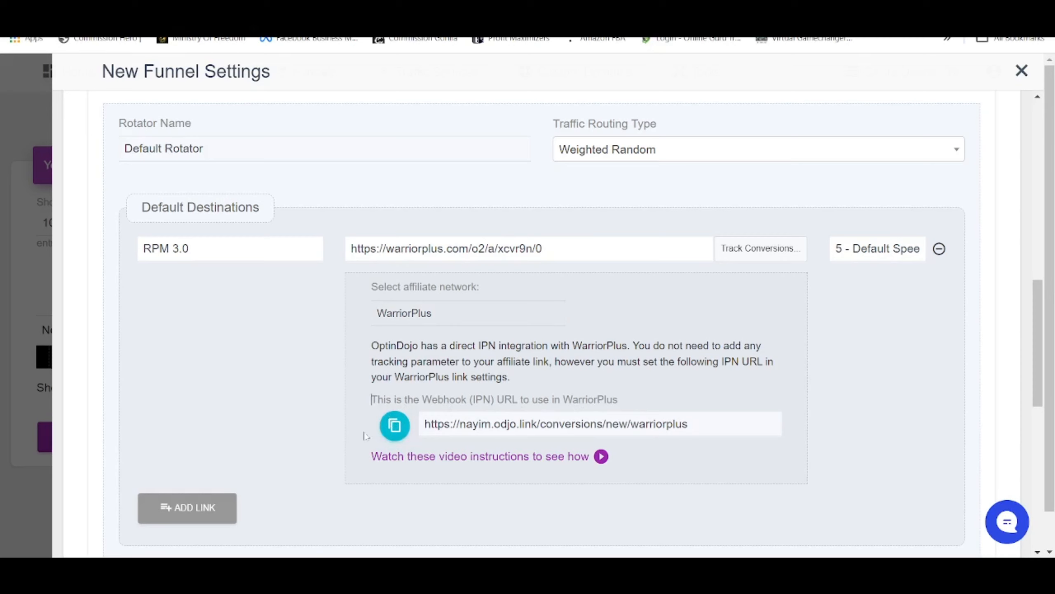
Copy OptinDojo's webhook (IPN) URL into the Webhook (IPN) URL of the RPM 3.0 affiliate link in WarriorPlus and save it.
click(394, 426)
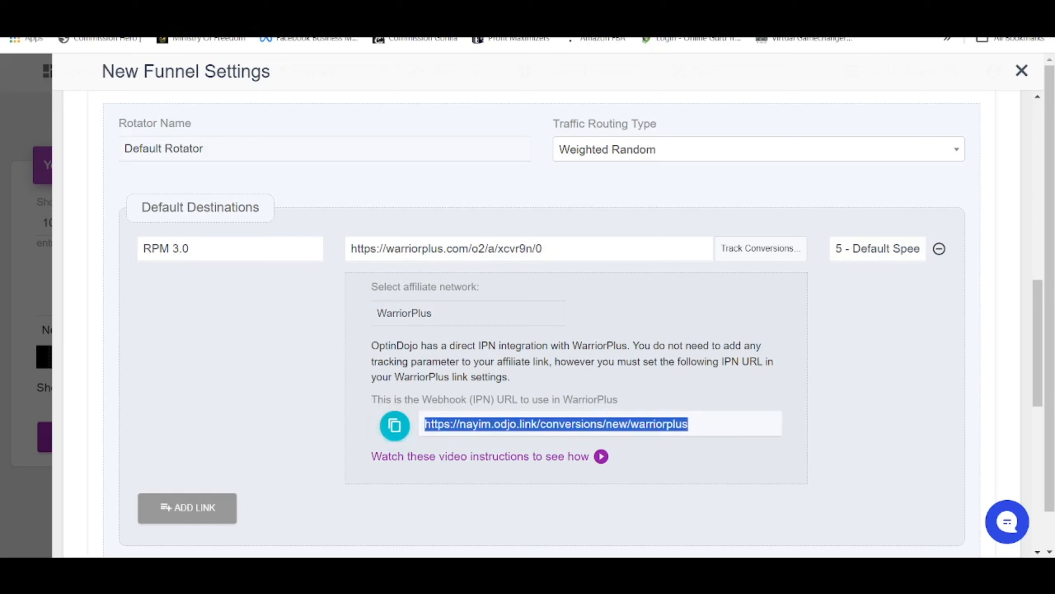
click(856, 4)
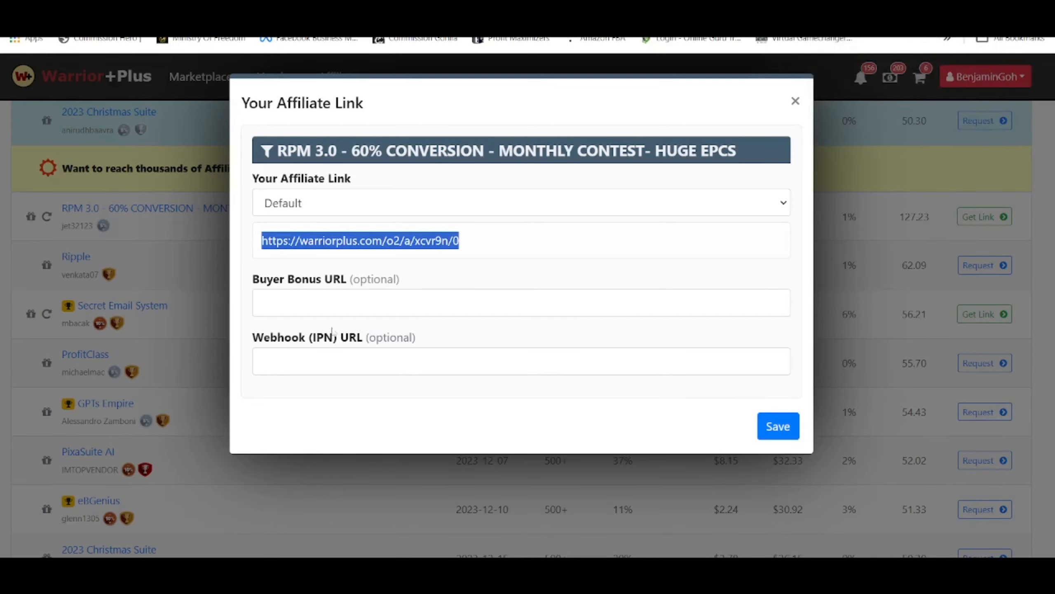
click(350, 353)
key(ctrl+v)
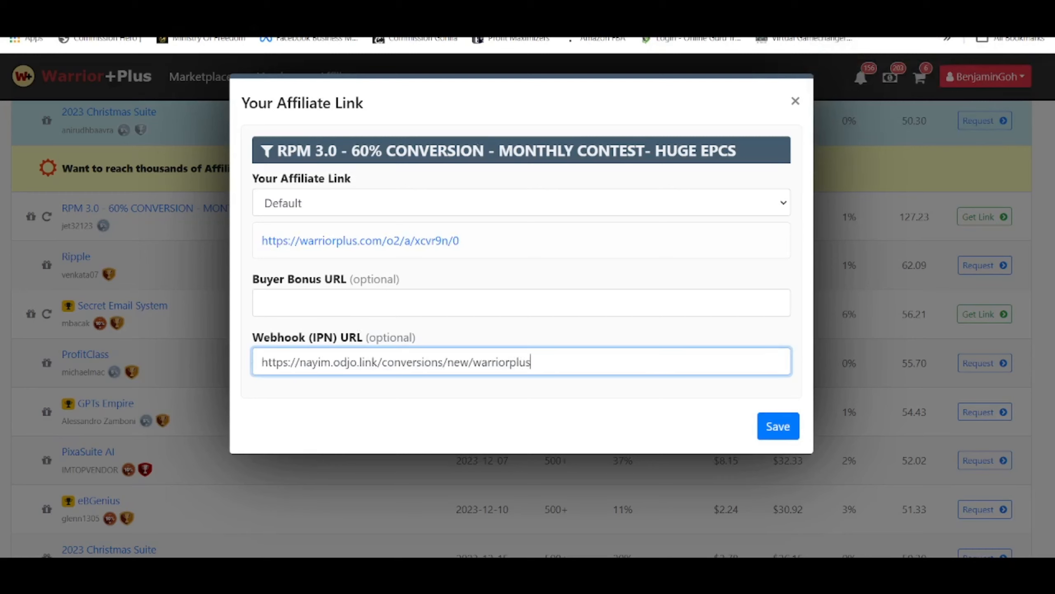
drag(531, 361, 271, 339)
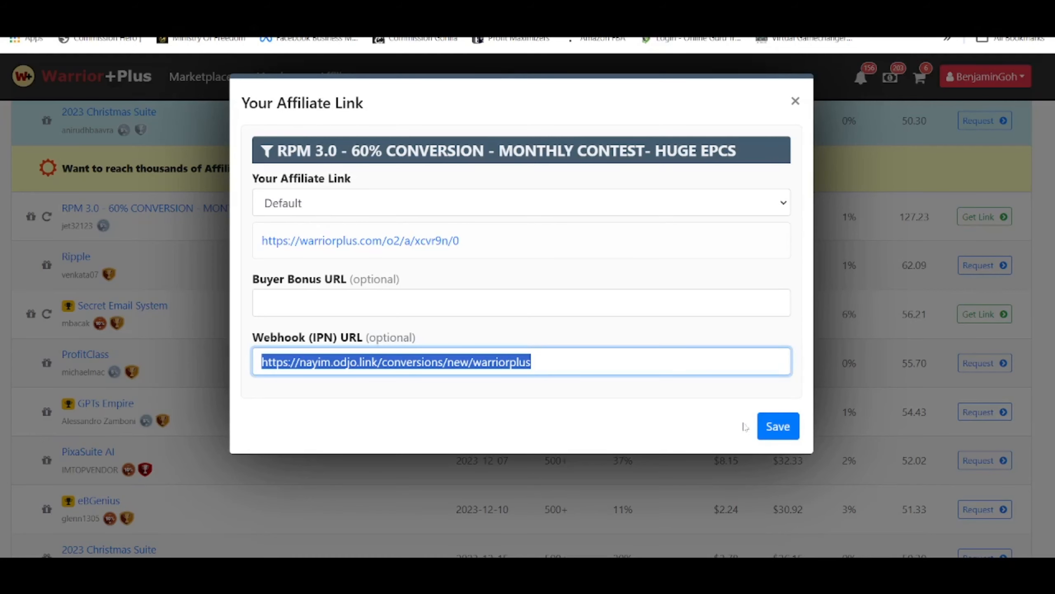
click(762, 426)
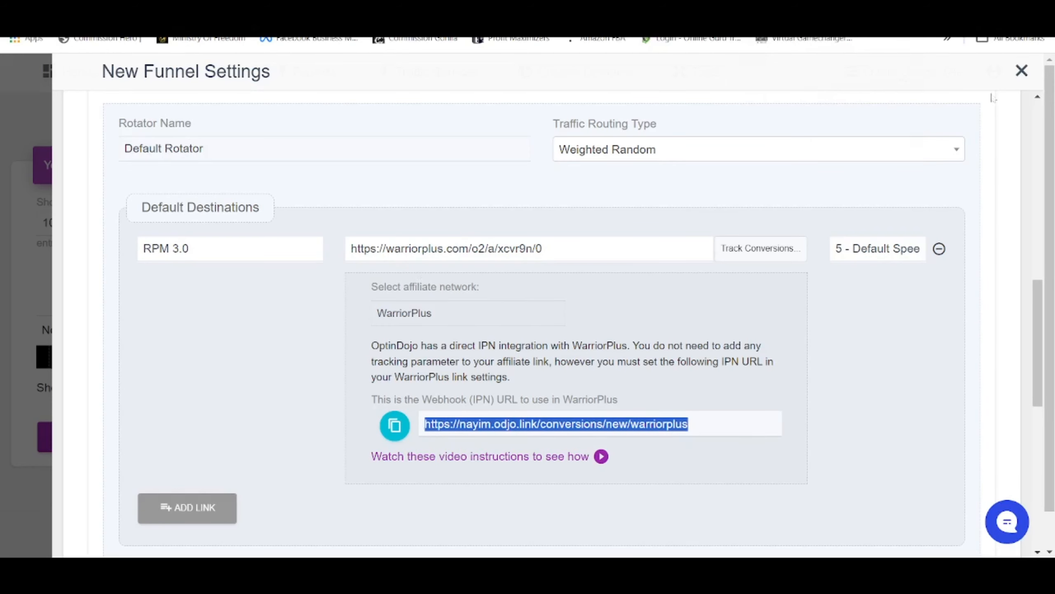
Close the new funnel's settings and accept the warning about leaving.
click(1021, 71)
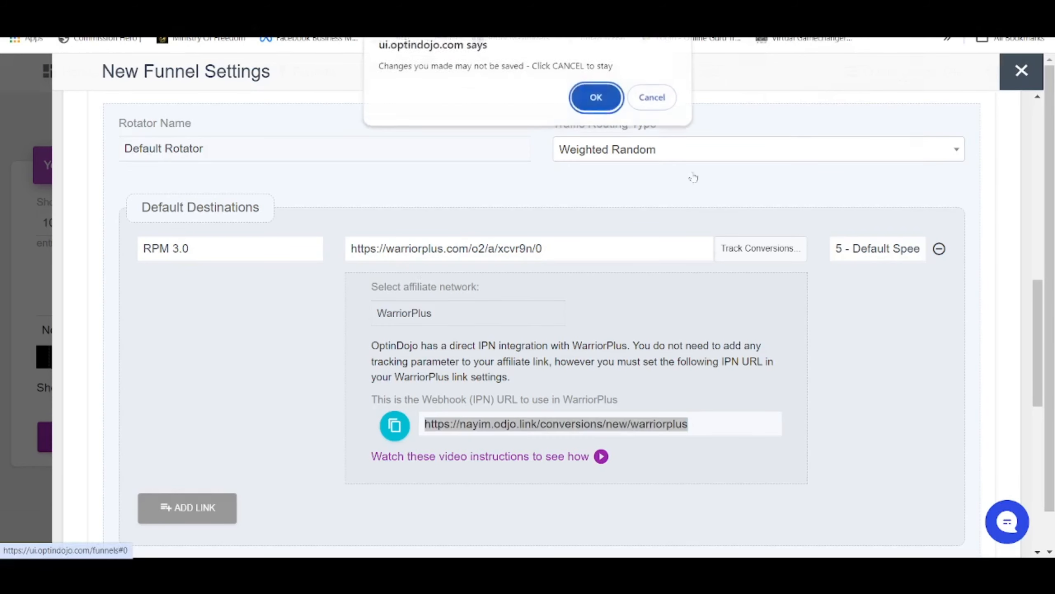
click(596, 102)
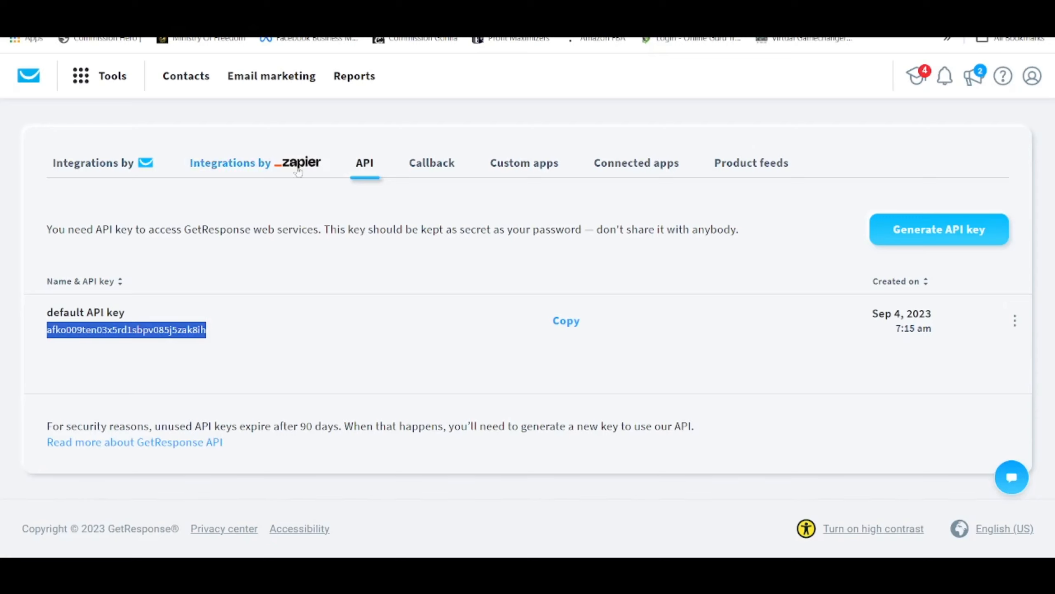
Switch to GetResponse and create a new email marketing newsletter named Test1.
click(82, 76)
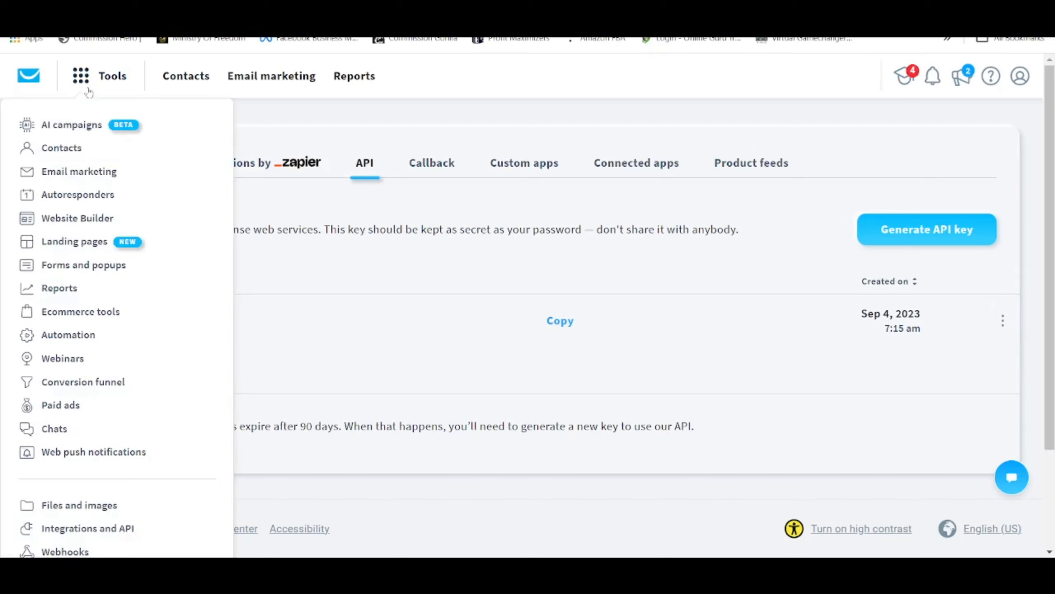
click(73, 172)
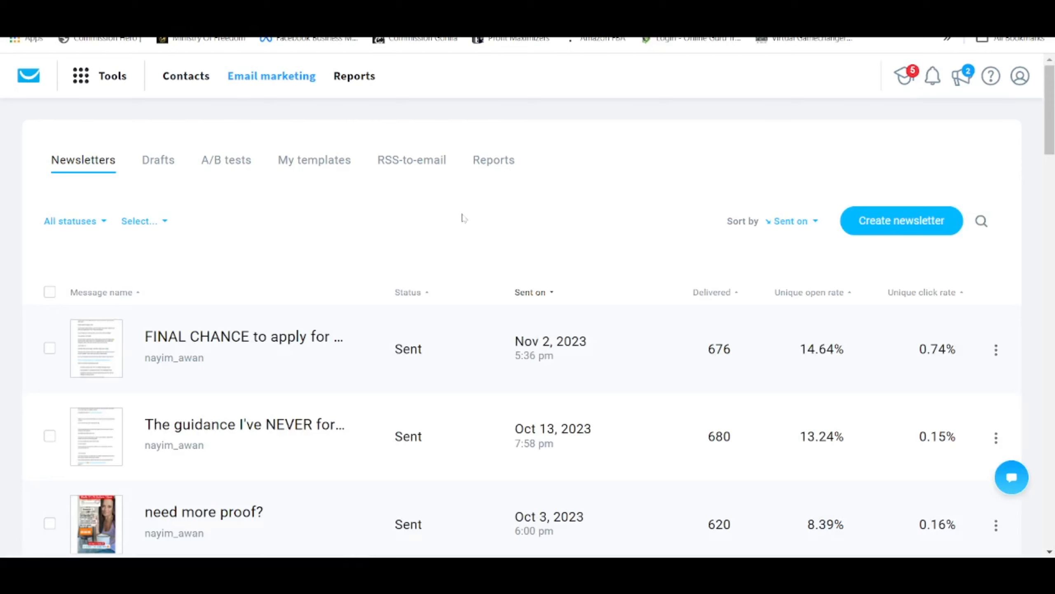
click(893, 222)
click(460, 294)
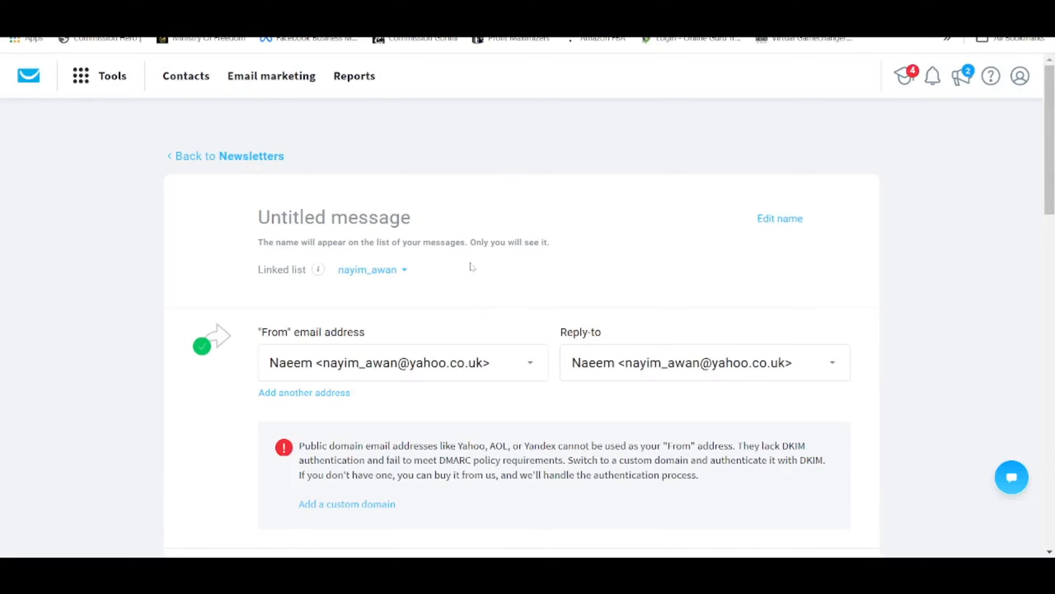
text(Test1)
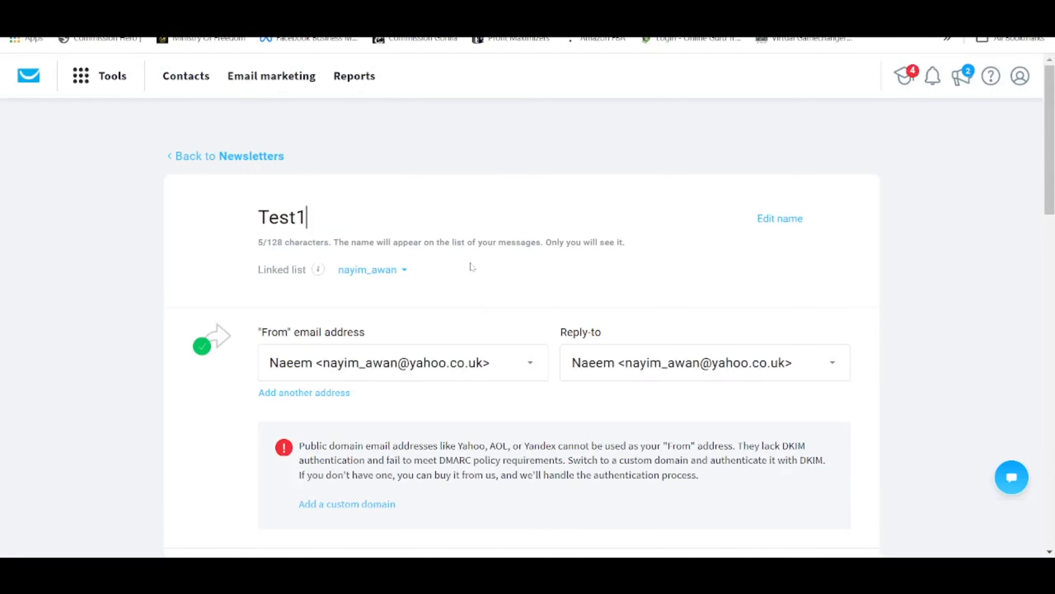
Set the newsletter's subject line to "test" and add the solo ad funnel list as its recipients.
scroll(472, 268, down, 2)
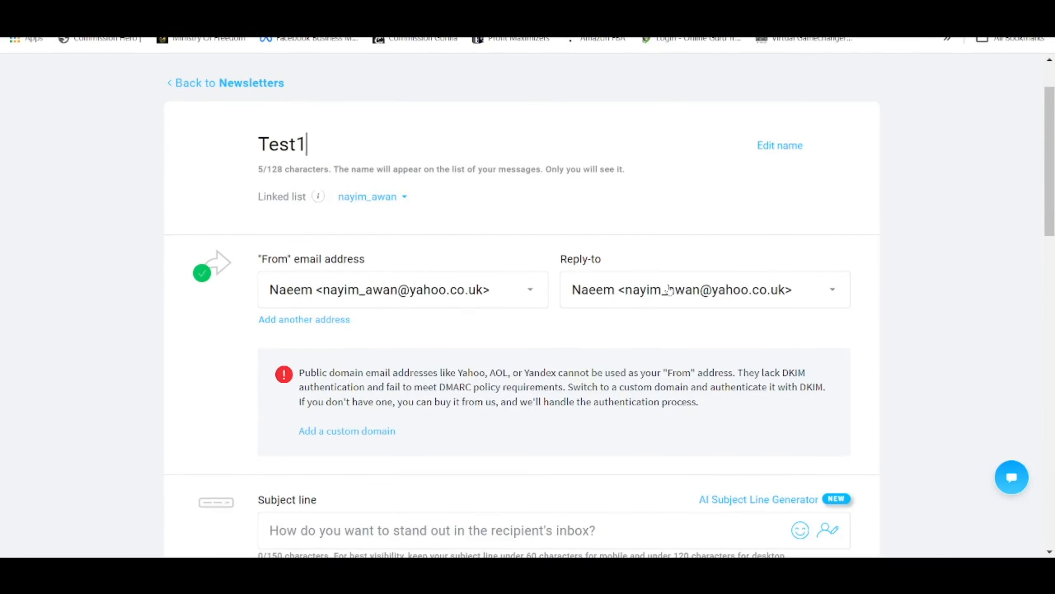
scroll(440, 195, down, 3)
scroll(419, 184, down, 2)
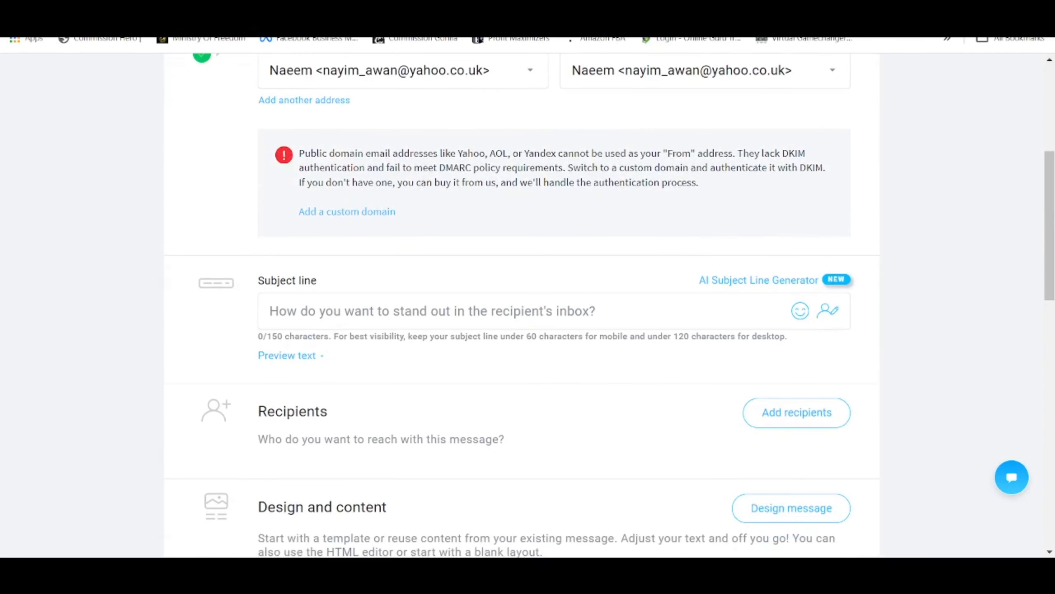
text(test)
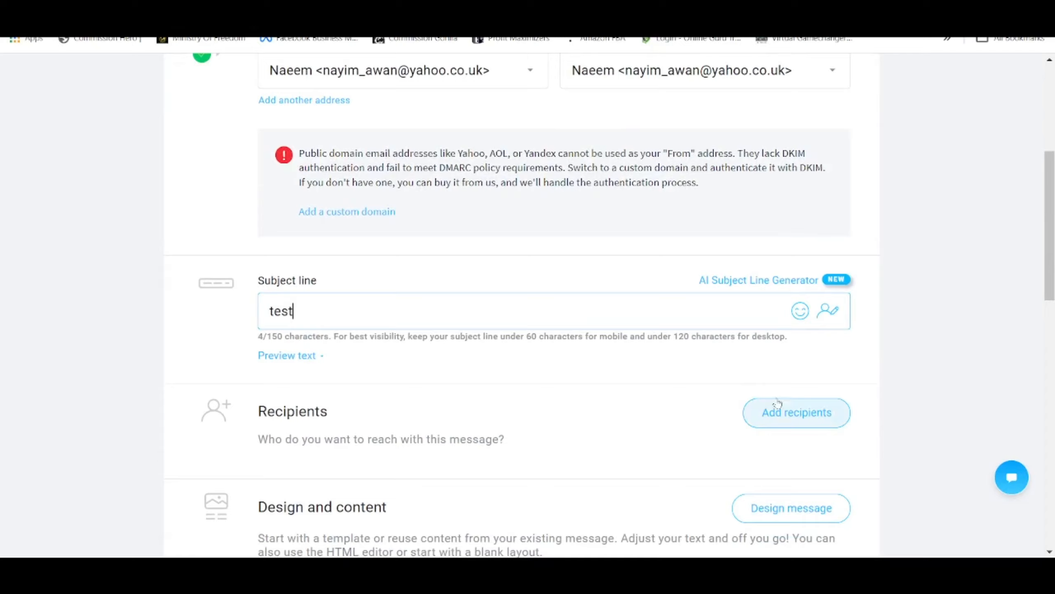
click(796, 412)
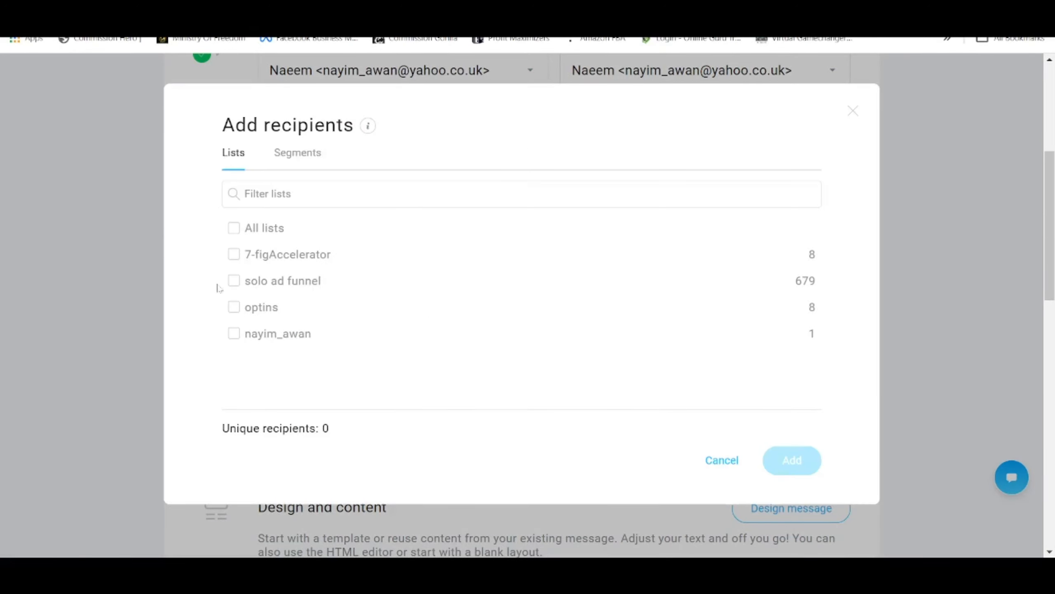
click(245, 285)
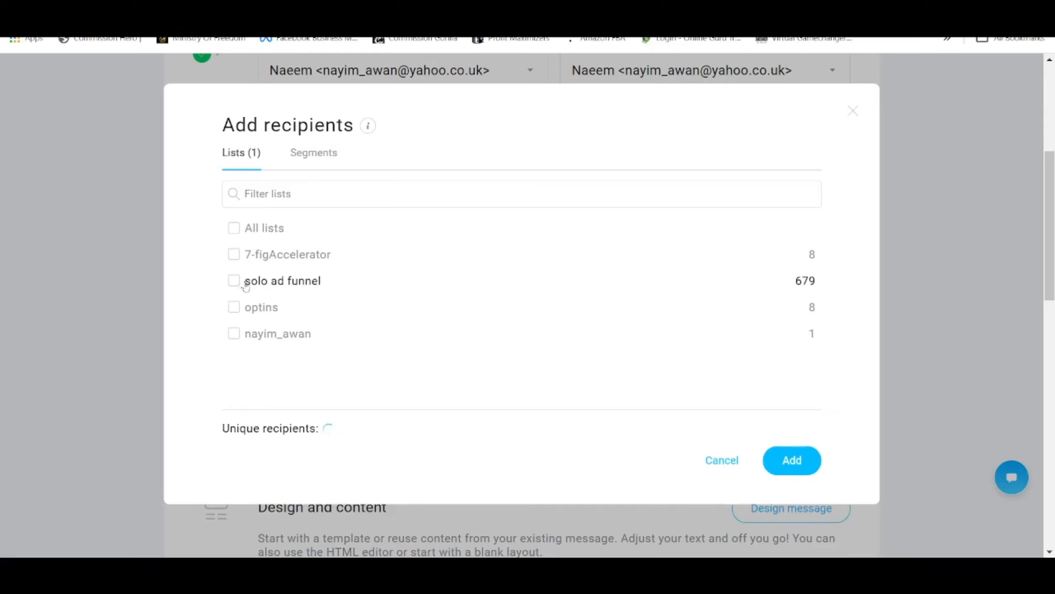
click(782, 474)
Start the message design from the Blank template among the blank templates.
scroll(582, 431, down, 4)
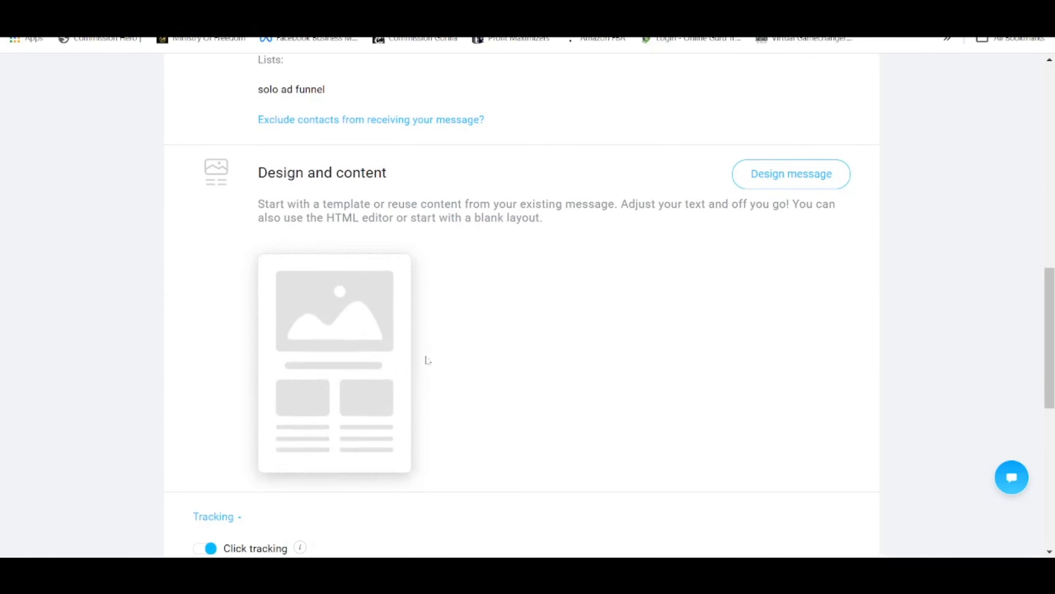
click(323, 369)
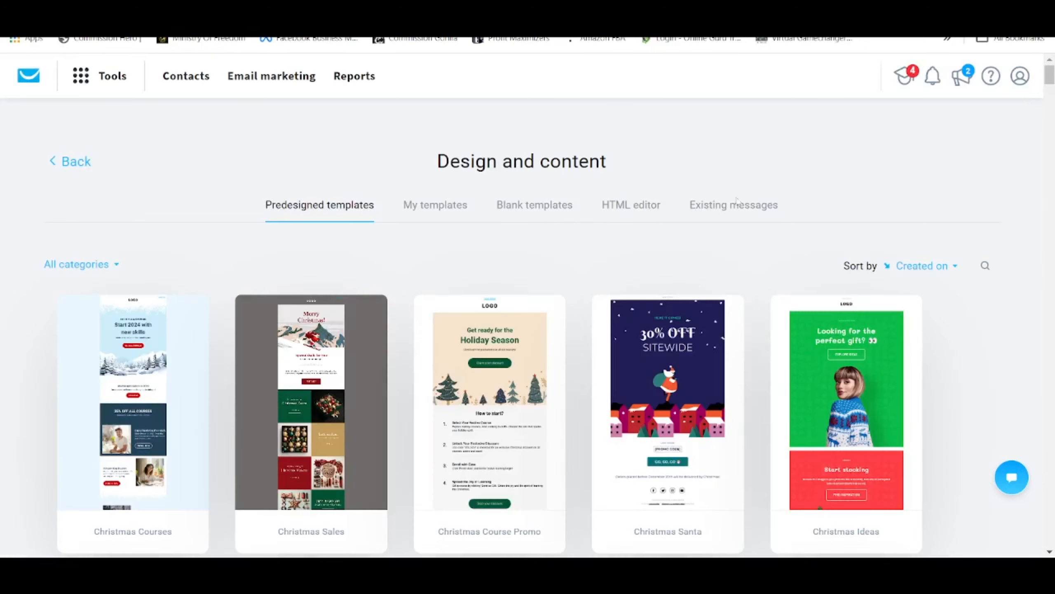
click(551, 204)
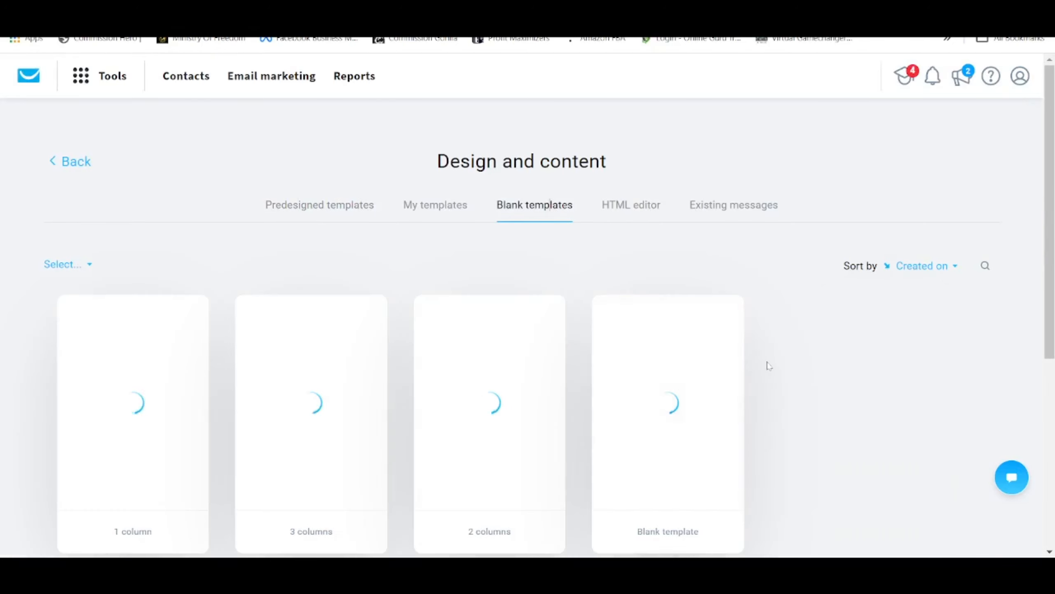
scroll(767, 366, down, 3)
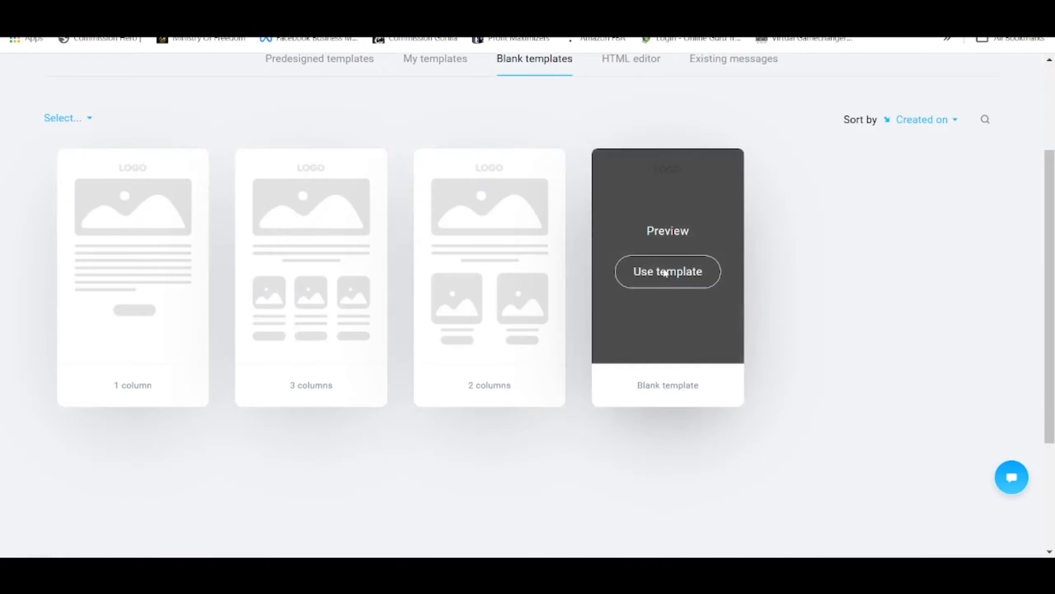
click(665, 272)
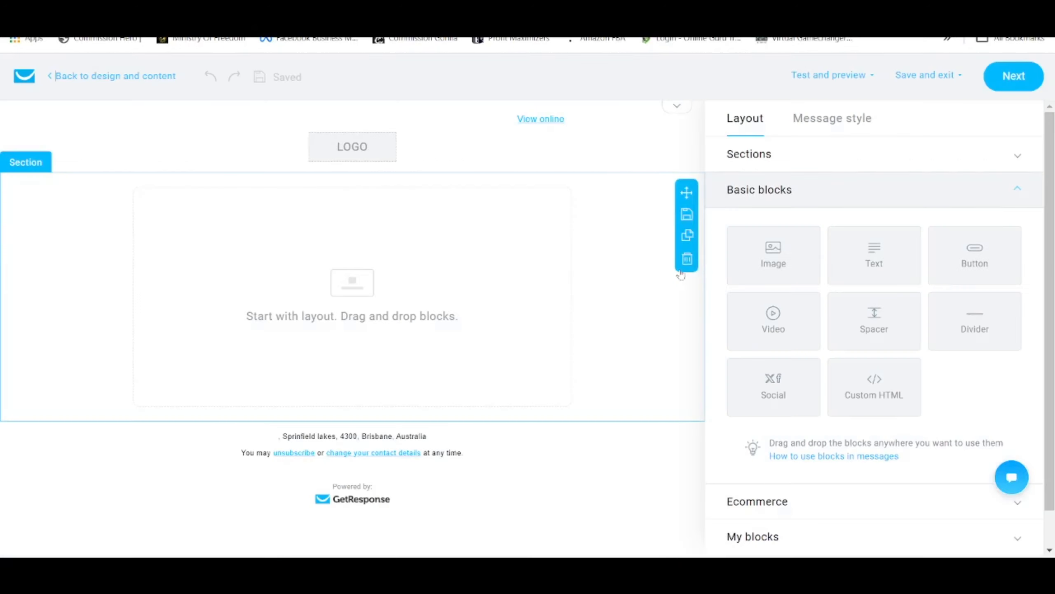
Turn off the logo in the message header.
click(486, 162)
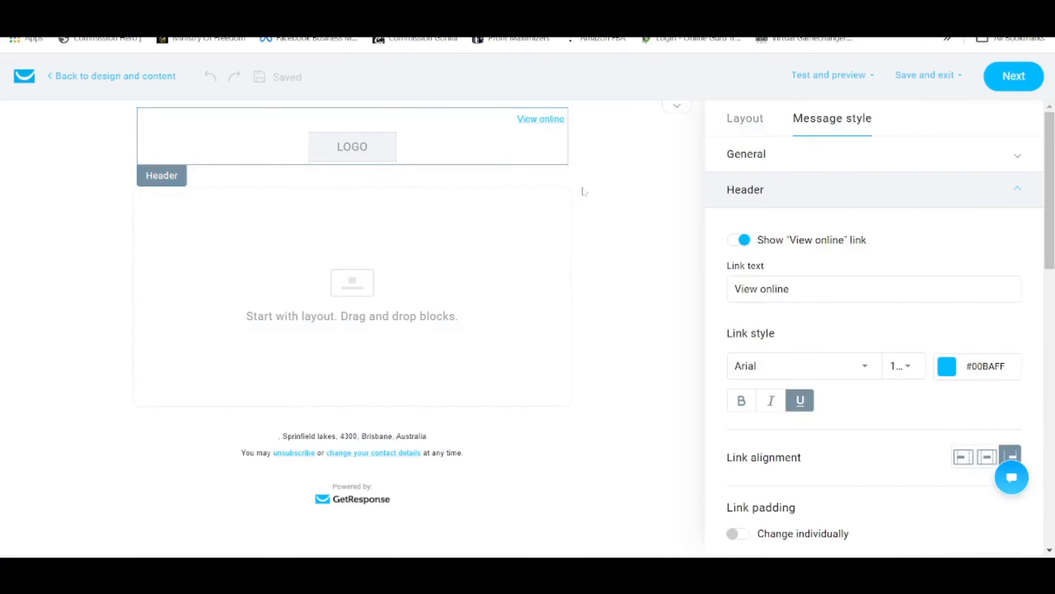
scroll(867, 259, down, 1)
scroll(867, 259, down, 5)
click(739, 391)
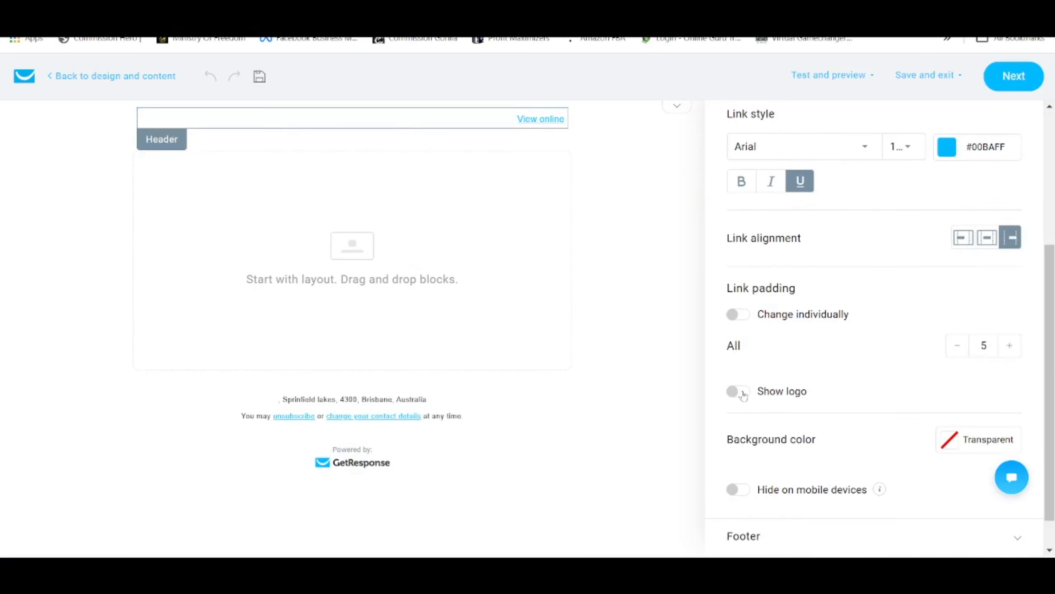
scroll(764, 208, up, 6)
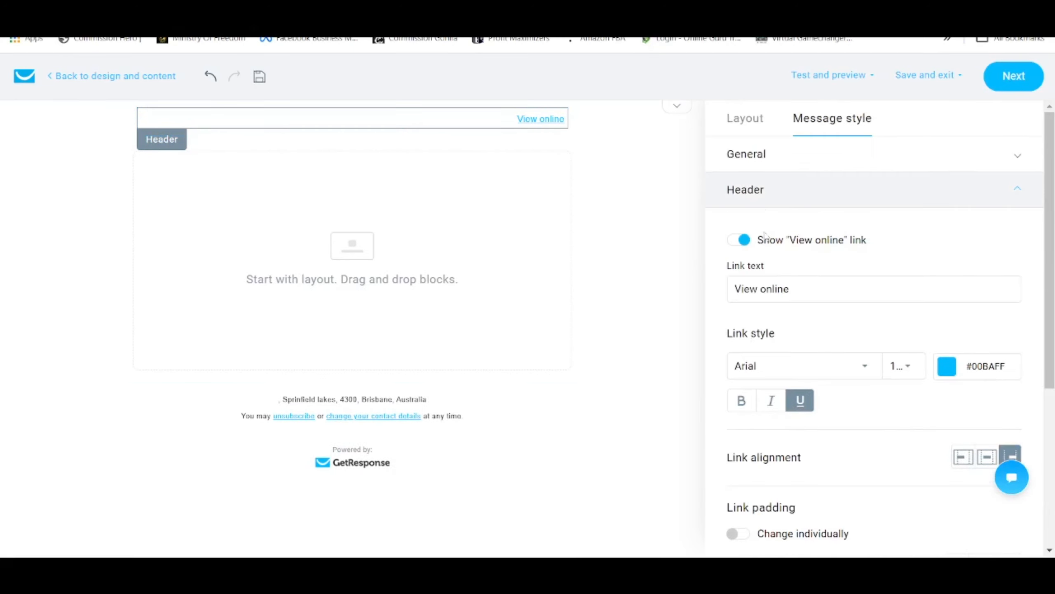
Add a text block to the message body containing "this is a test".
click(745, 120)
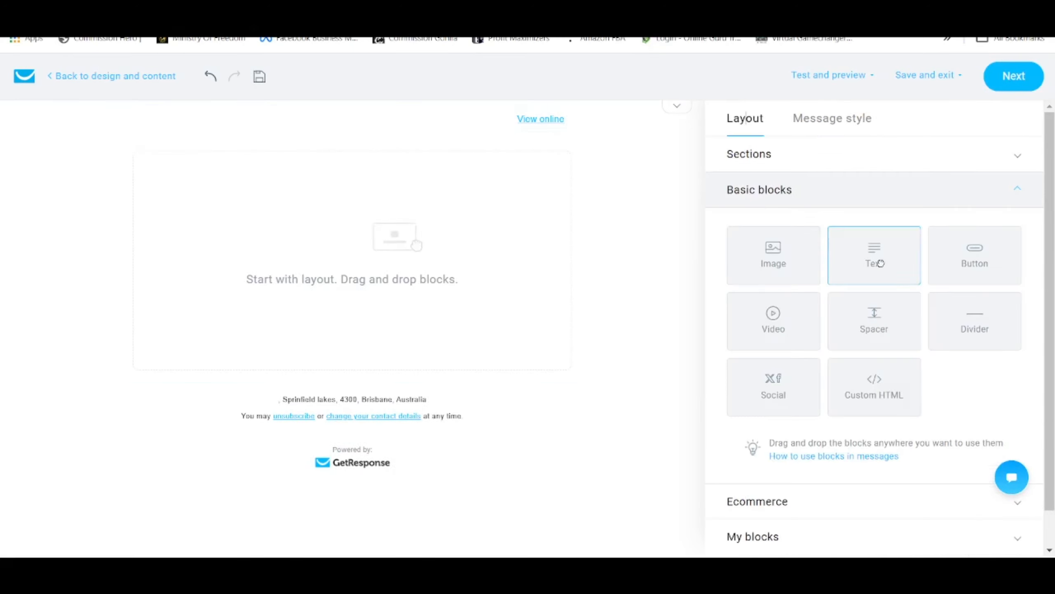
drag(874, 260, 376, 270)
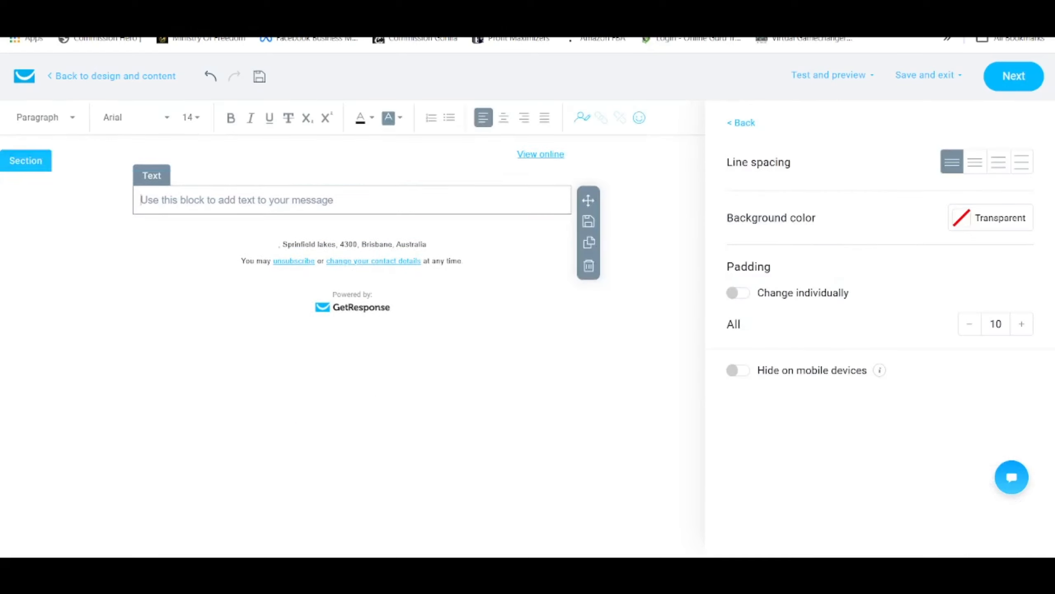
text(this is a test)
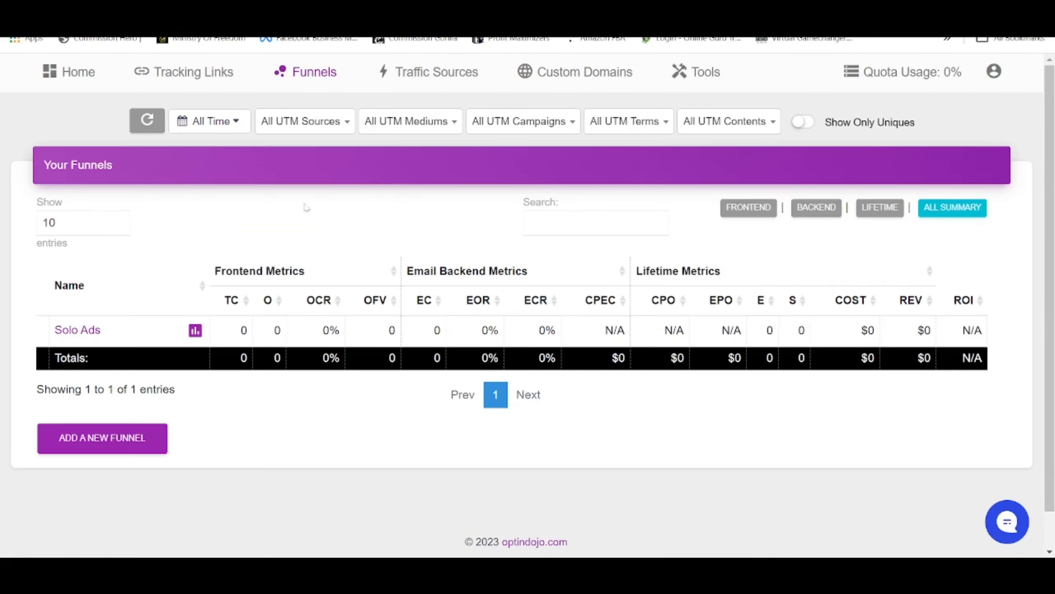
Back in OptinDojo, open the Solo Ads funnel's email tracking setup and choose GetResponse as the autoresponder.
click(92, 331)
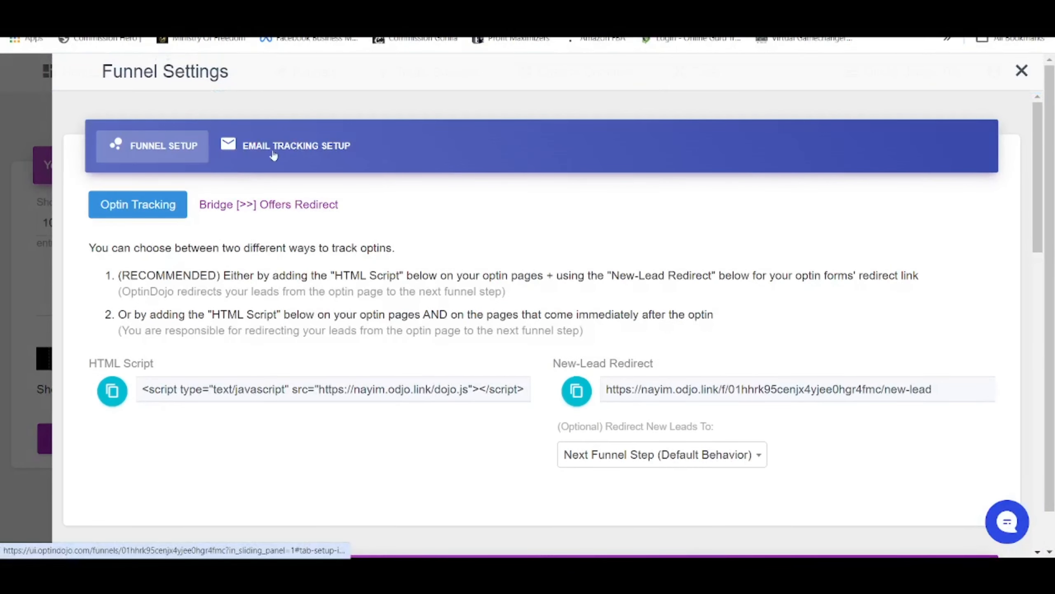
click(273, 155)
click(253, 202)
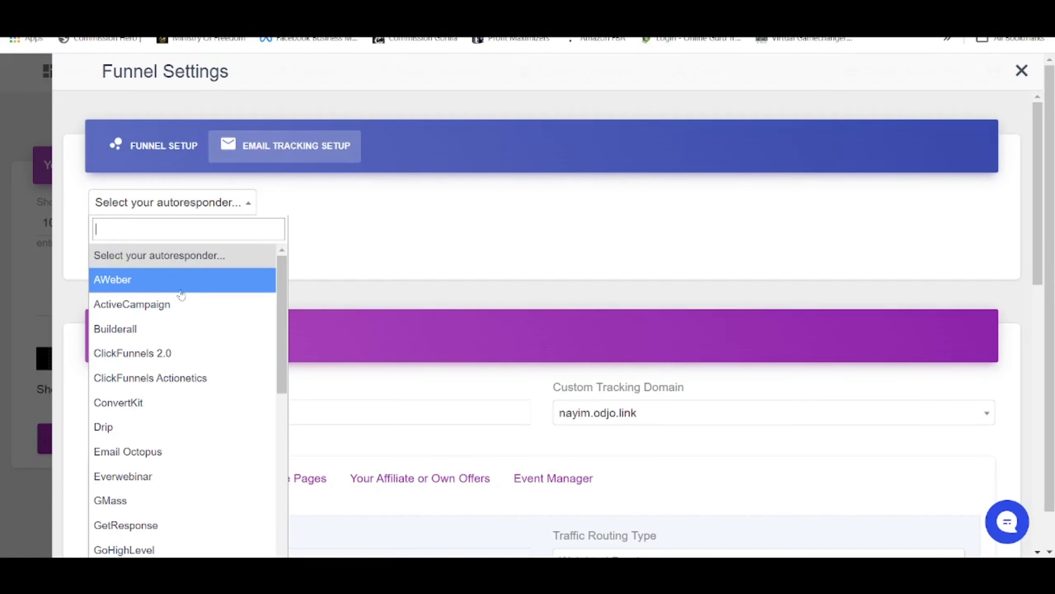
click(165, 525)
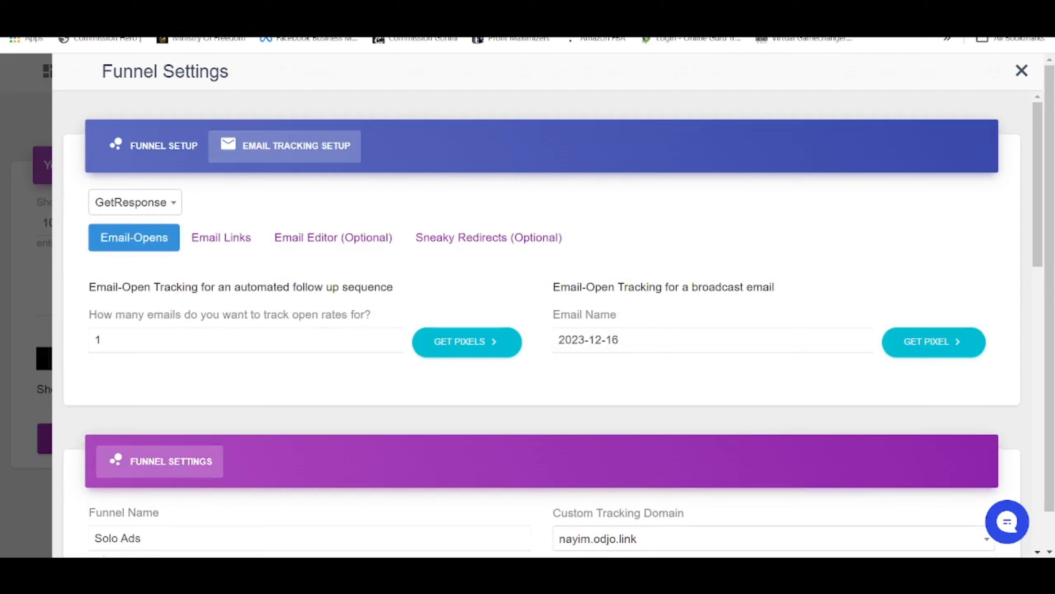
drag(198, 287, 405, 288)
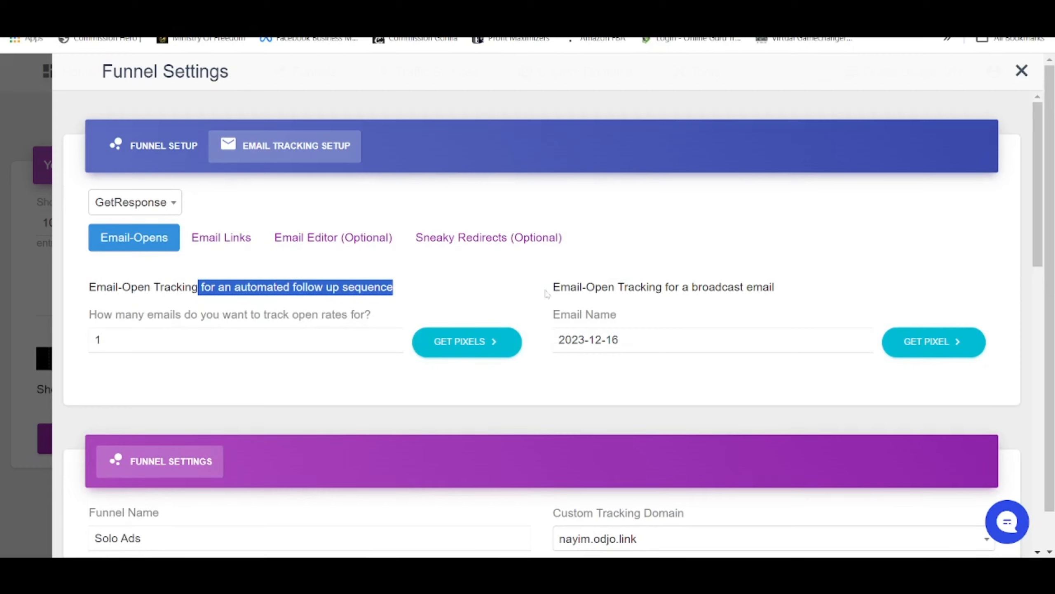
click(279, 299)
drag(395, 289, 240, 288)
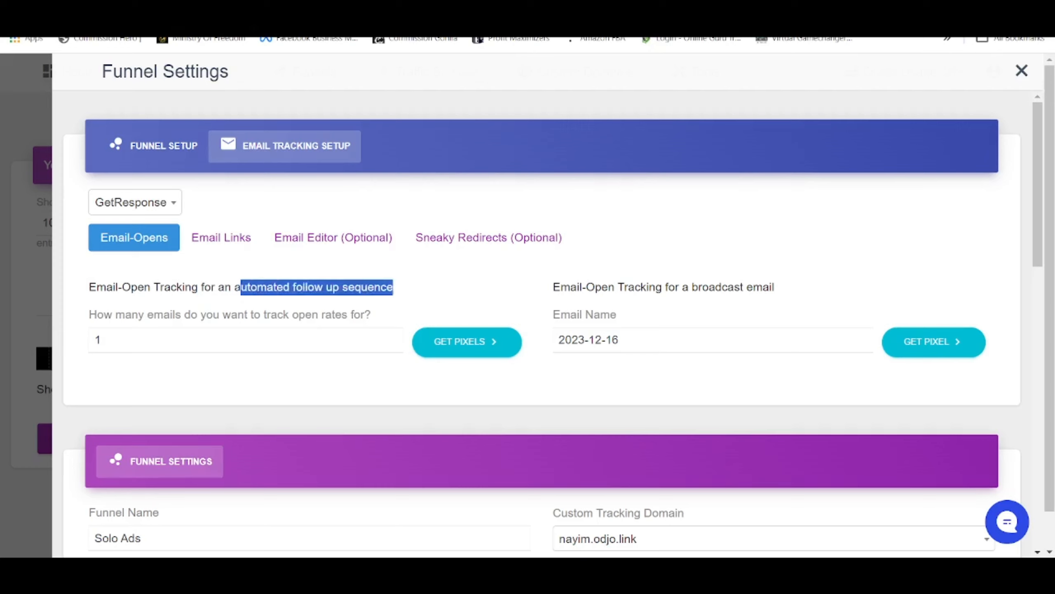
click(240, 289)
triple_click(240, 288)
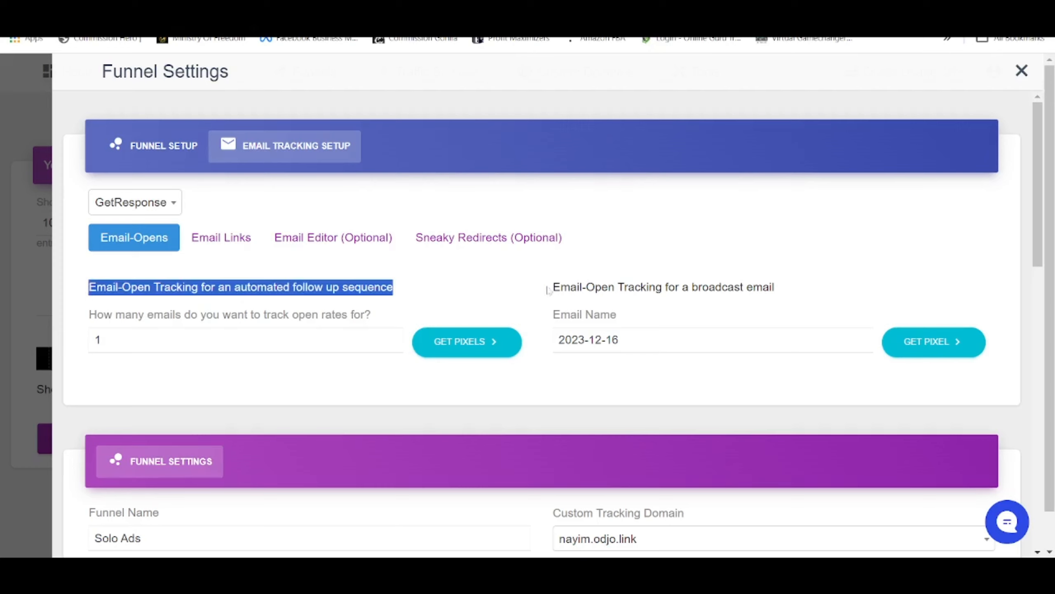
drag(552, 288, 817, 290)
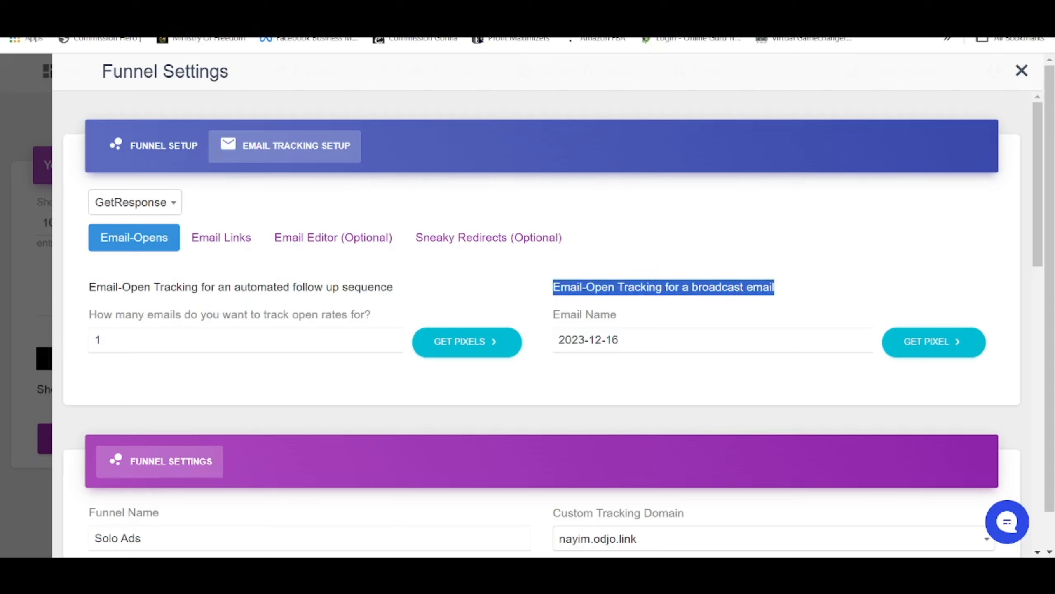
Generate the email-open tracking pixel for a broadcast email named rpm-1 and copy its code.
key(Tab)
text(rpm-1)
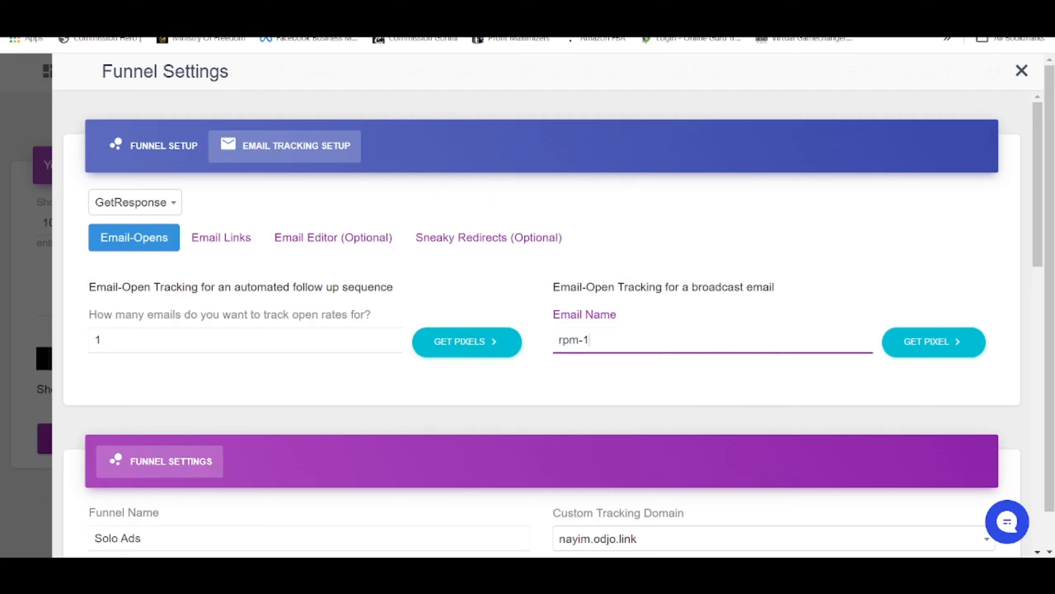
click(919, 341)
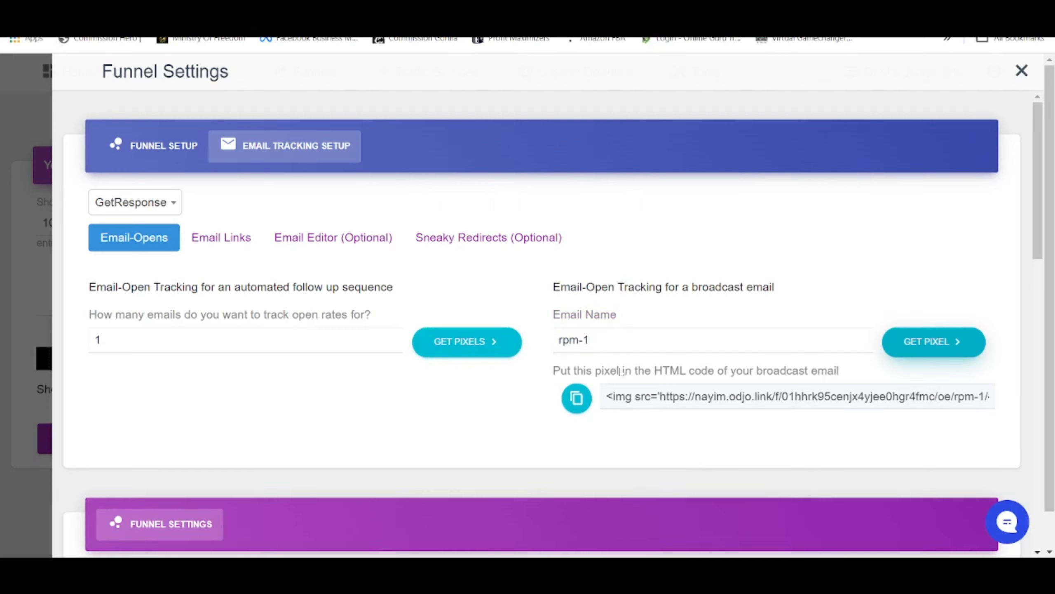
click(577, 398)
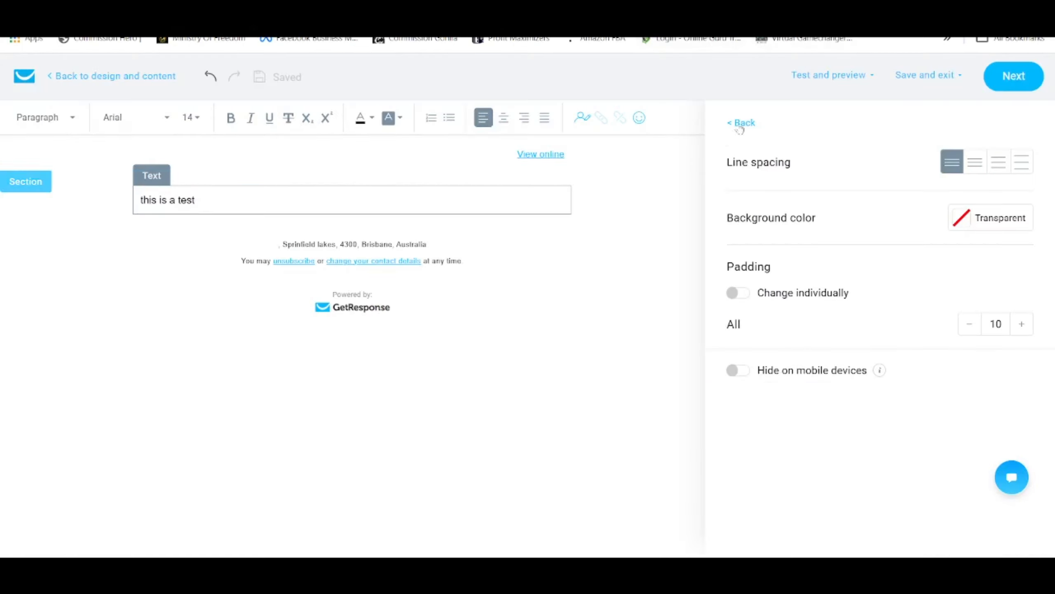
In the GetResponse message, add a Custom HTML block below the text and paste the copied tracking pixel code into it.
click(742, 122)
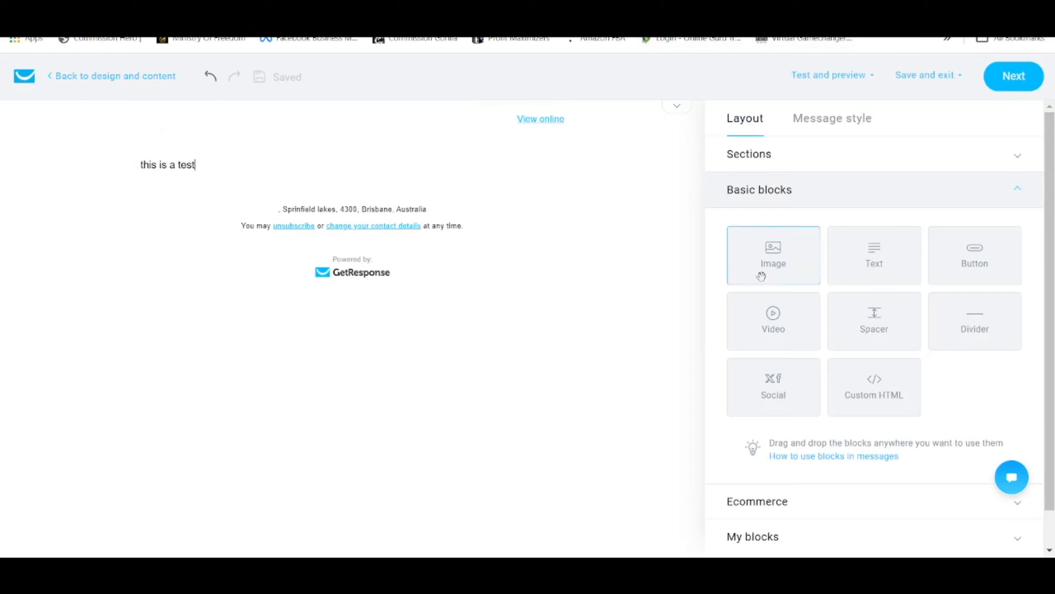
drag(856, 378, 307, 212)
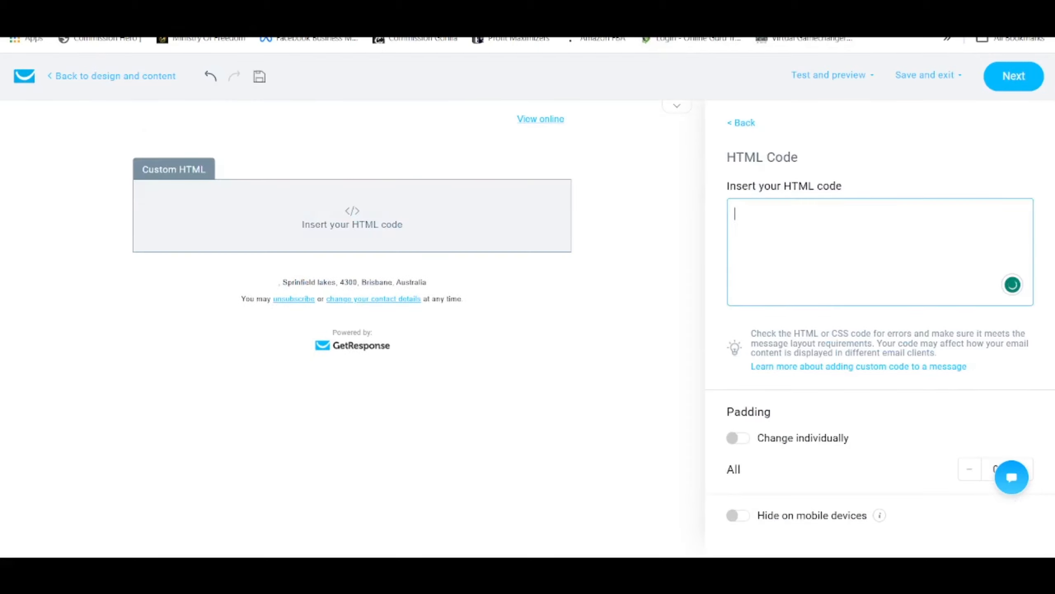
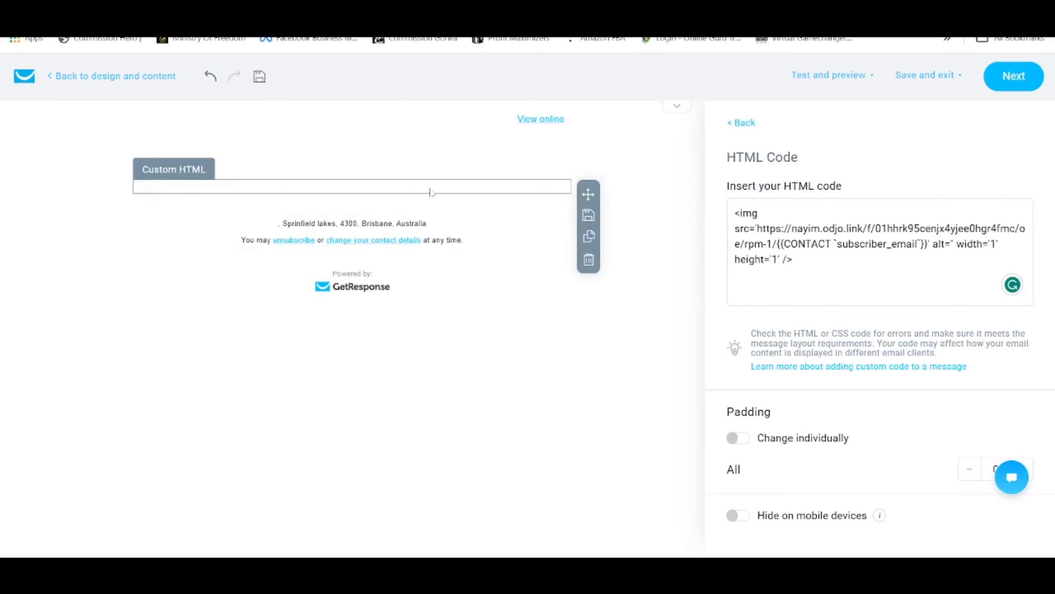
click(212, 197)
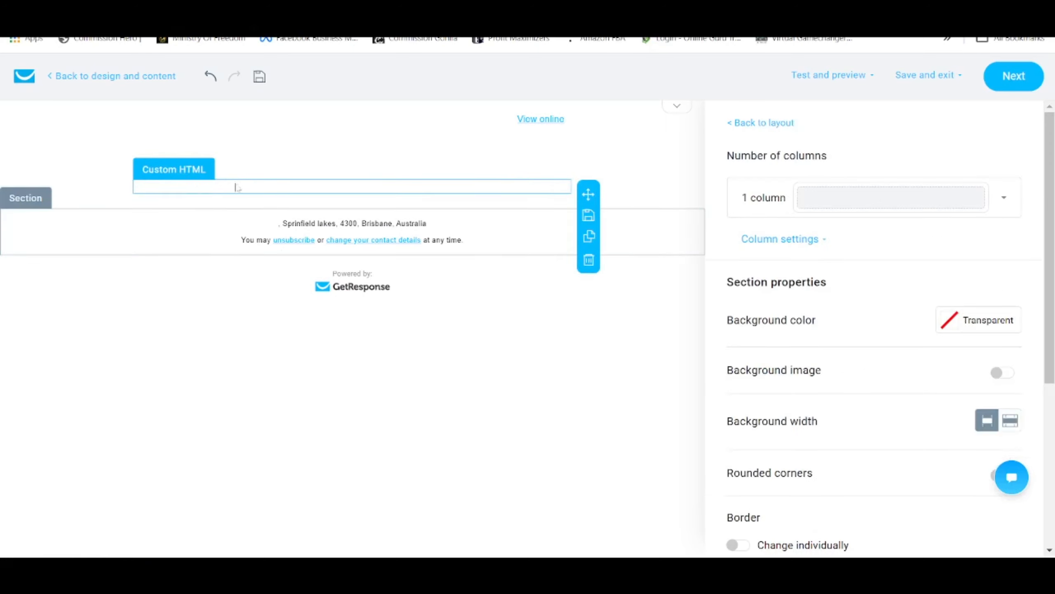